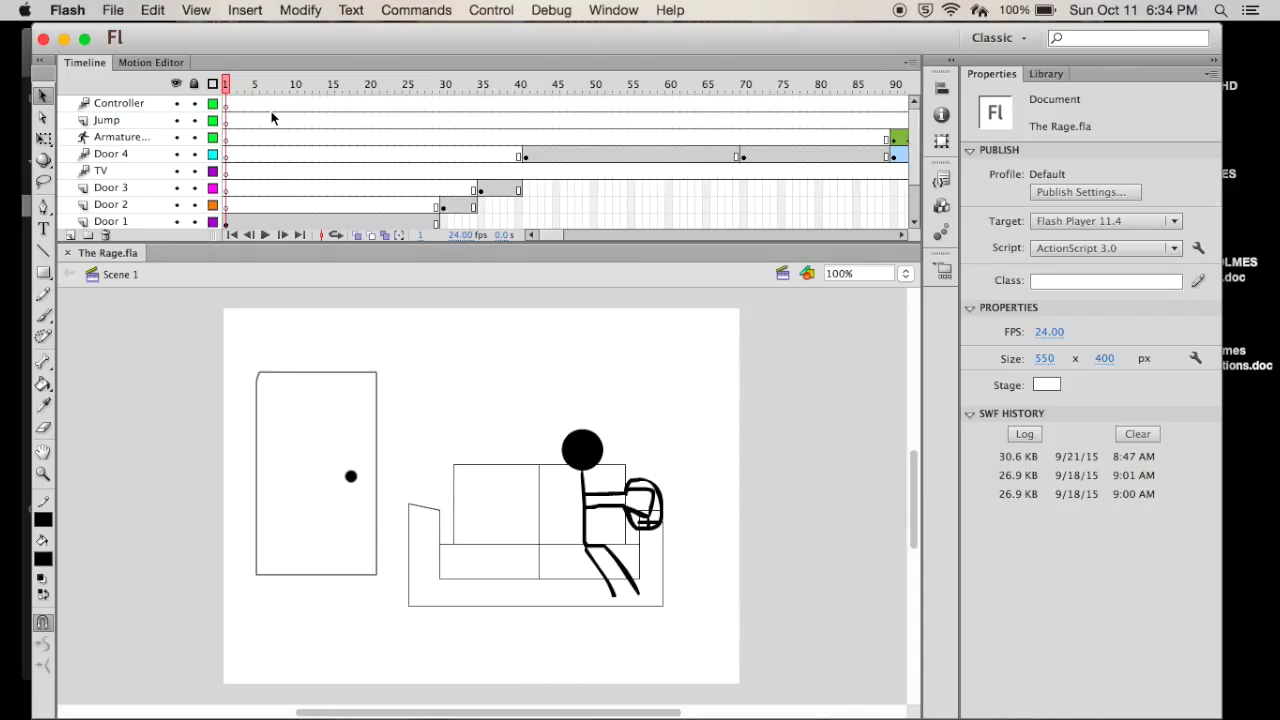
Review the layer stack and inspect the door drawings on the Door 1, Door 2, Door 3 and Door 4 layers.
{"action": "scroll", "coordinate": [271, 118], "scroll_direction": "down", "scroll_amount": 2}
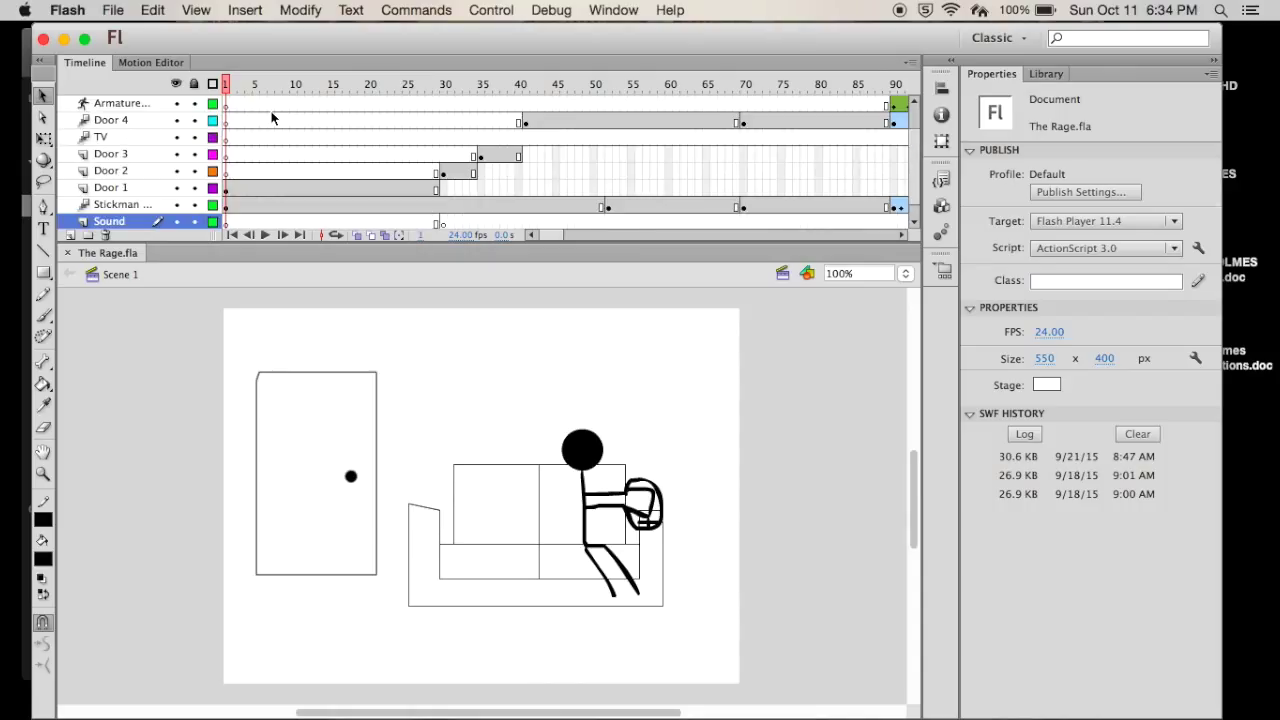
{"action": "scroll", "coordinate": [271, 118], "scroll_direction": "up", "scroll_amount": 2}
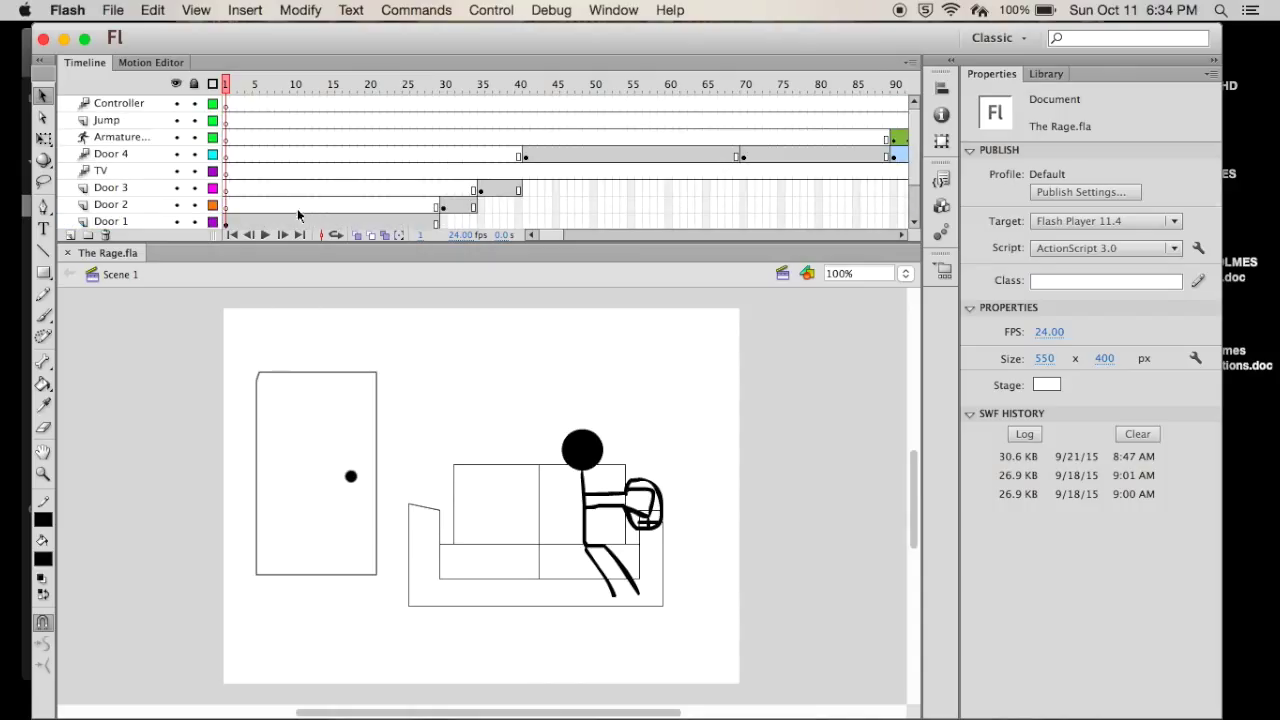
{"action": "left_click", "coordinate": [232, 221]}
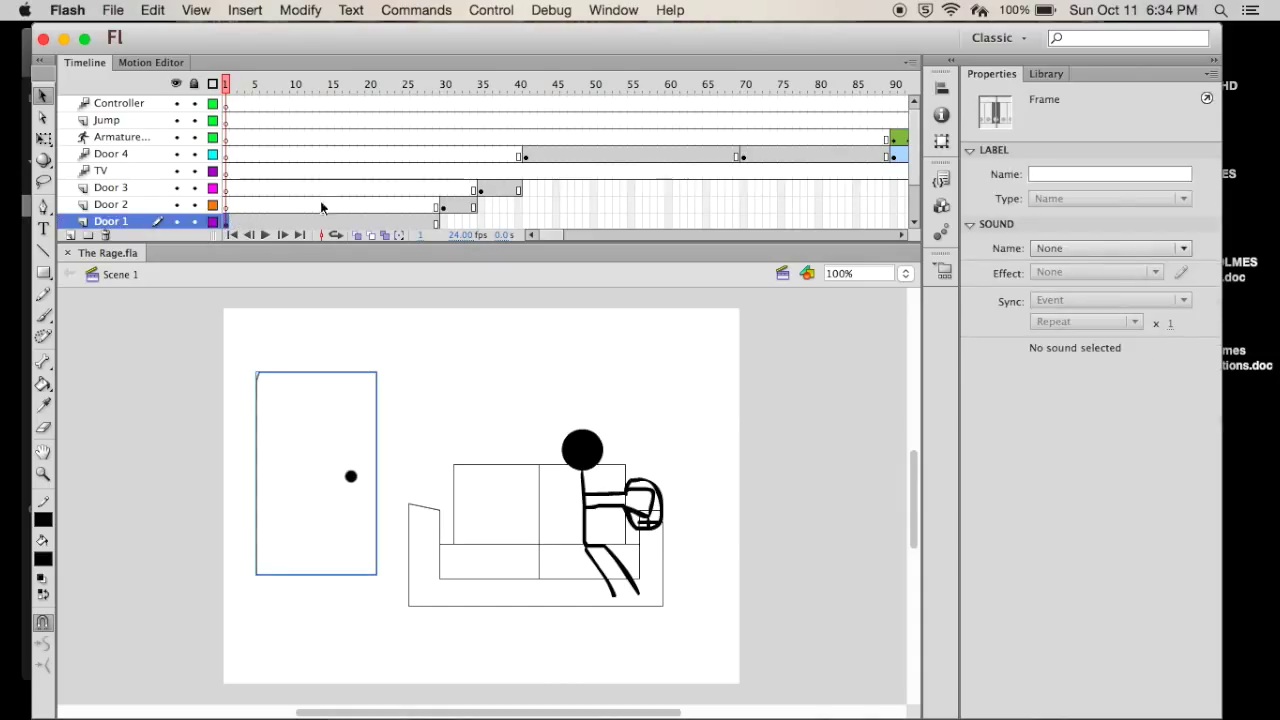
{"action": "left_click", "coordinate": [443, 205]}
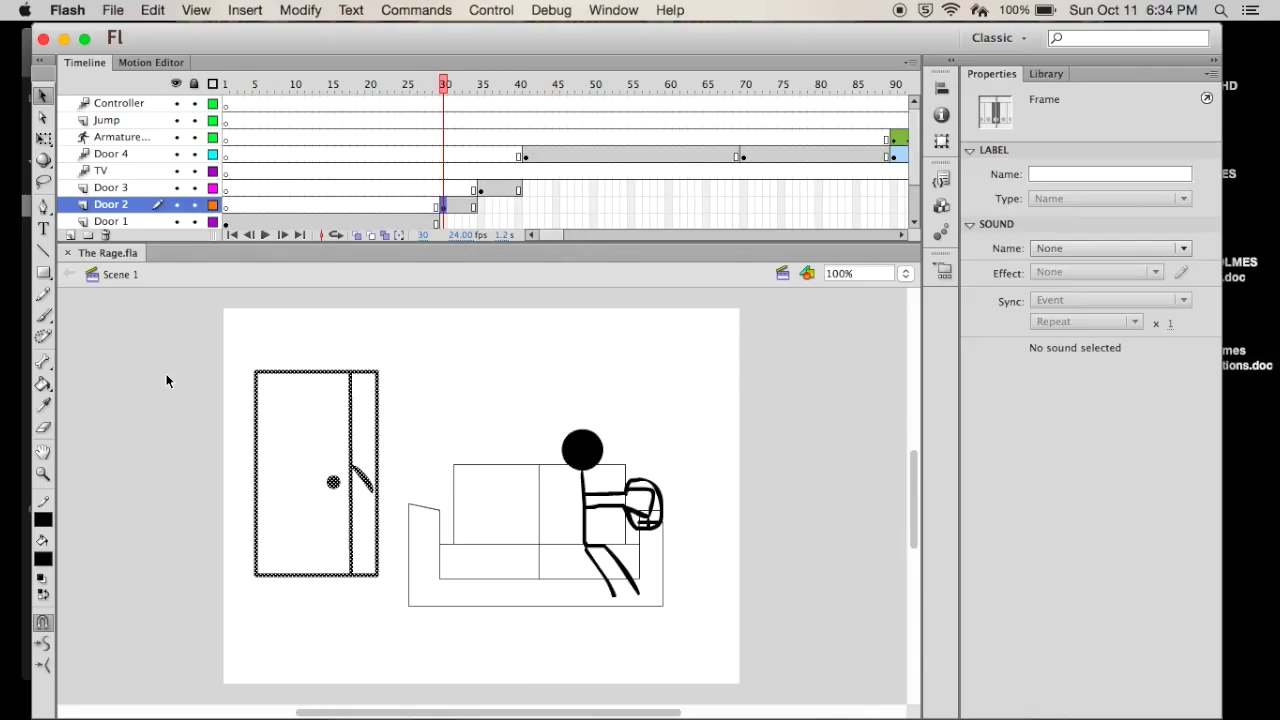
{"action": "left_click", "coordinate": [495, 190]}
{"action": "left_click", "coordinate": [538, 155]}
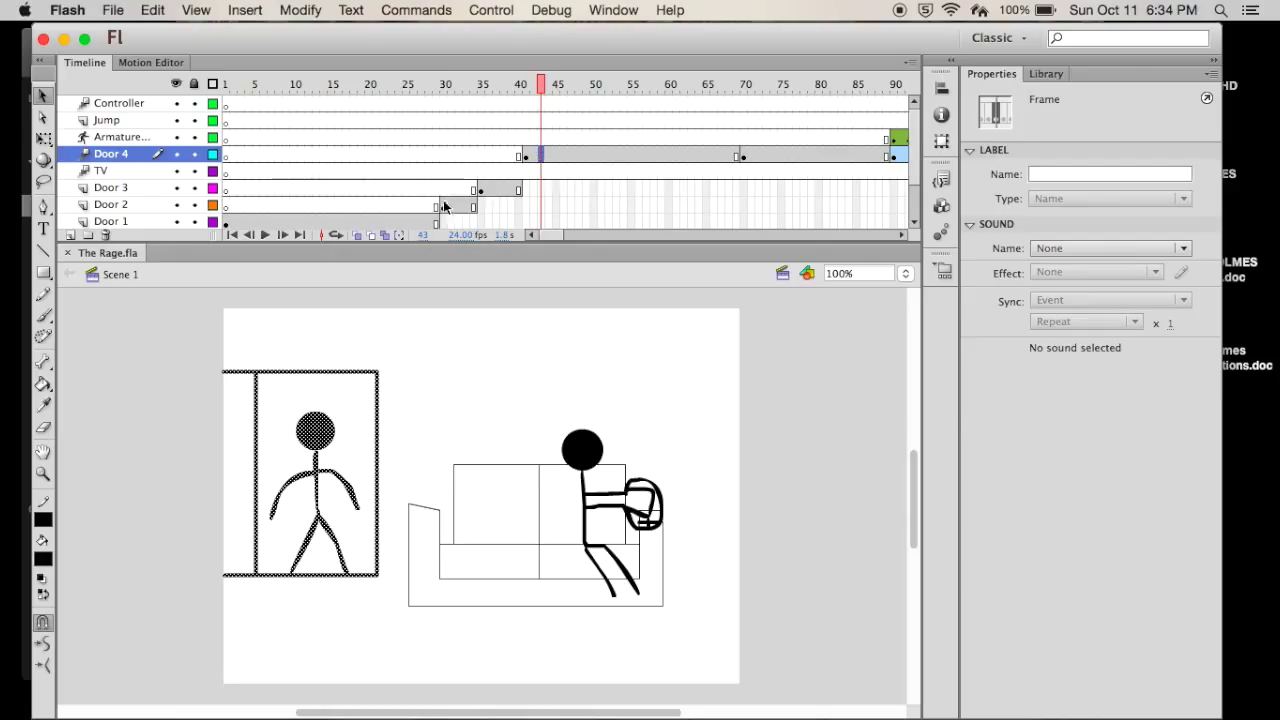
Step through the door-opening animation frame by frame from frame 29 to frame 39.
{"action": "left_click", "coordinate": [435, 87]}
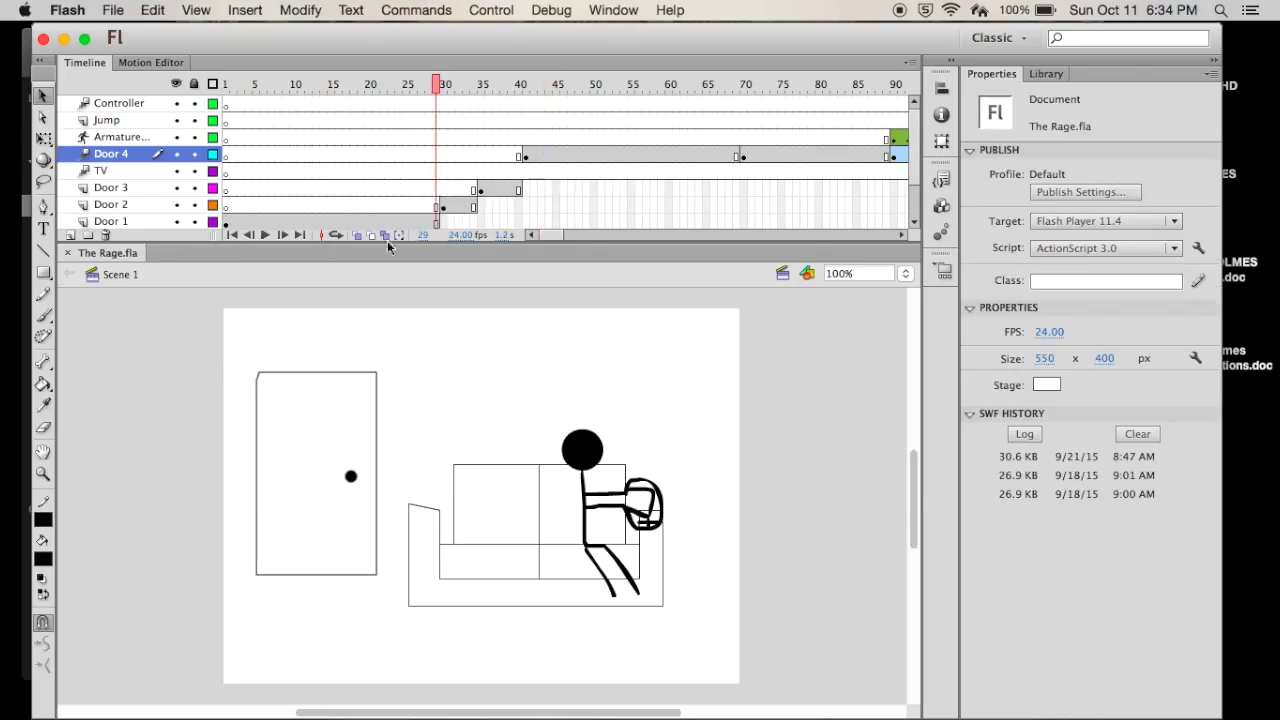
{"action": "left_click", "coordinate": [288, 235]}
{"action": "left_click", "coordinate": [288, 236]}
{"action": "left_click", "coordinate": [288, 236]}
{"action": "left_click", "coordinate": [288, 236]}
{"action": "left_click", "coordinate": [288, 236]}
{"action": "left_click", "coordinate": [288, 236]}
{"action": "left_click", "coordinate": [289, 236]}
{"action": "left_click", "coordinate": [289, 236]}
{"action": "left_click", "coordinate": [289, 236]}
{"action": "left_click", "coordinate": [289, 236]}
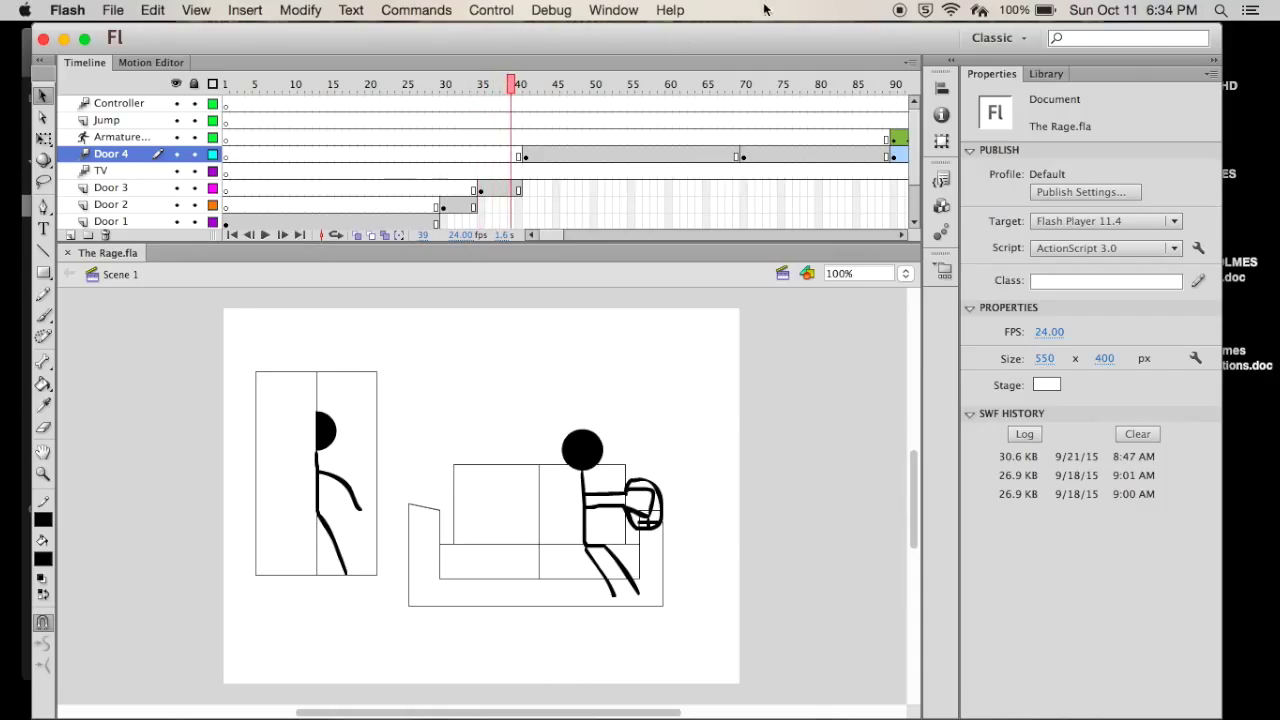
Examine the Door 4 motion tween and the Armature layer's walking poses between frames 90 and 101.
{"action": "left_click", "coordinate": [537, 152]}
{"action": "scroll", "coordinate": [657, 158], "scroll_direction": "right", "scroll_amount": 5}
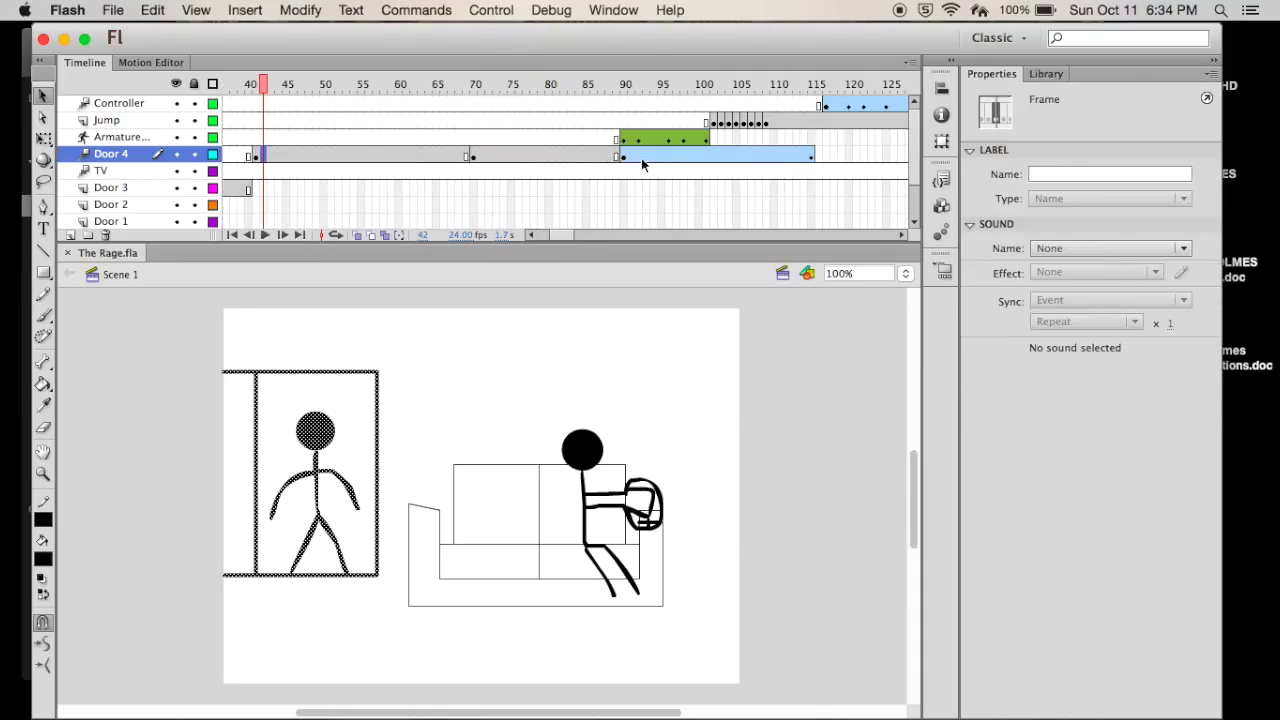
{"action": "left_click", "coordinate": [640, 156]}
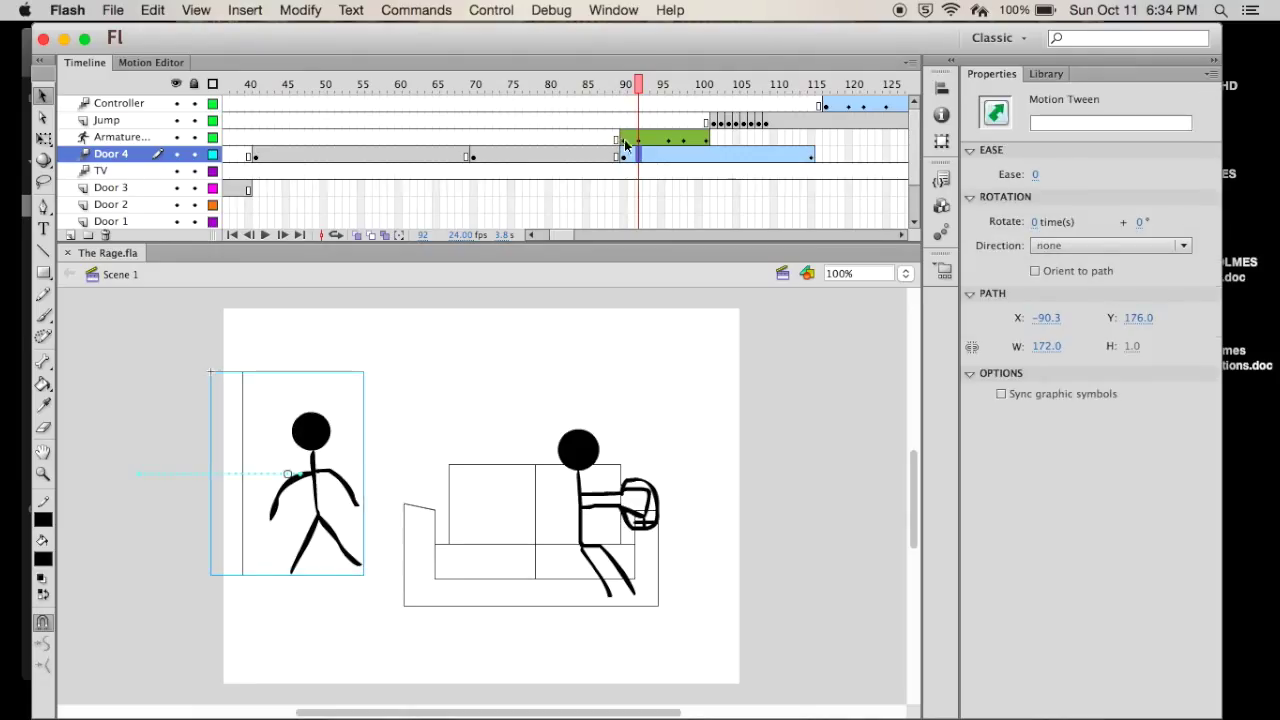
{"action": "left_click", "coordinate": [625, 141]}
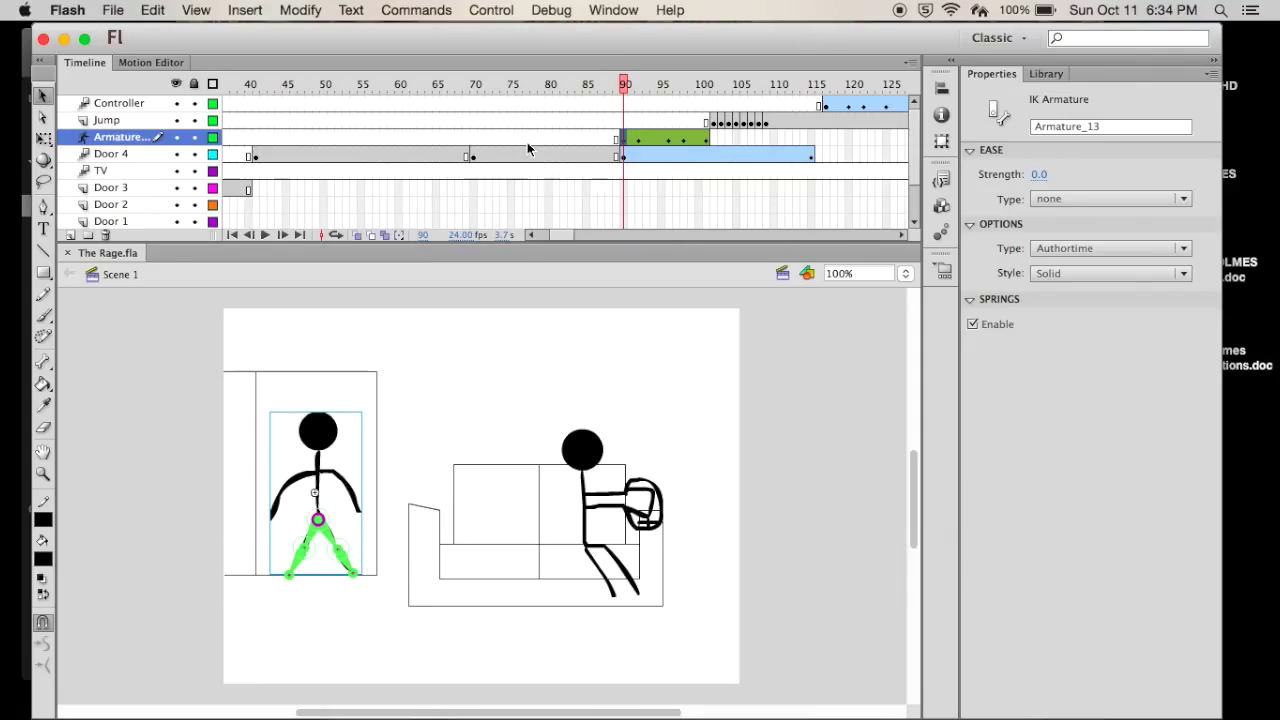
{"action": "left_click", "coordinate": [639, 137]}
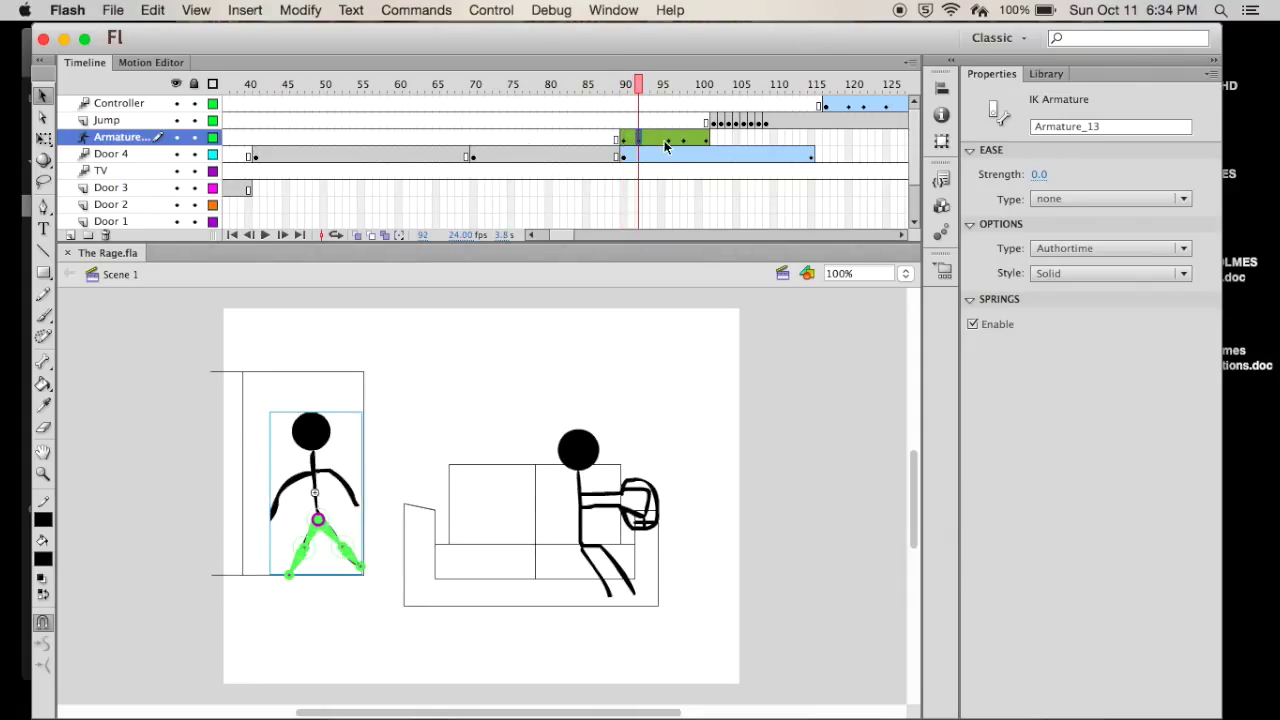
{"action": "left_click", "coordinate": [661, 154]}
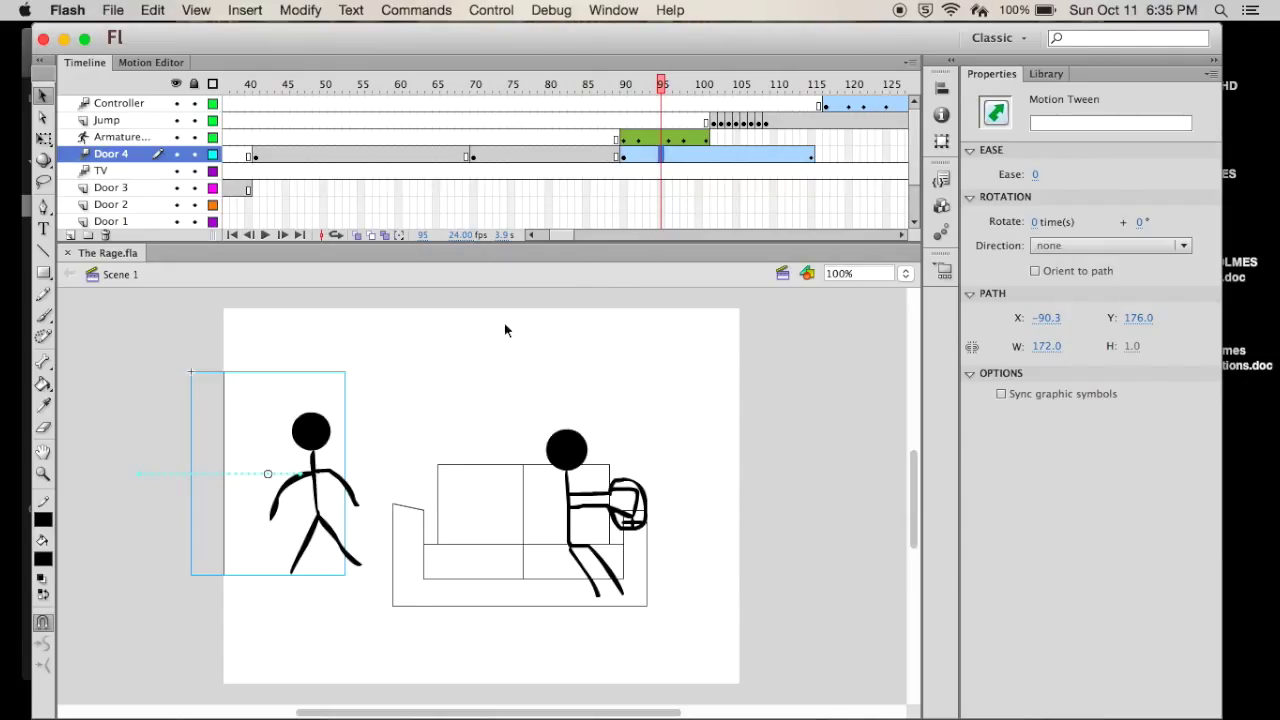
{"action": "left_click", "coordinate": [632, 157]}
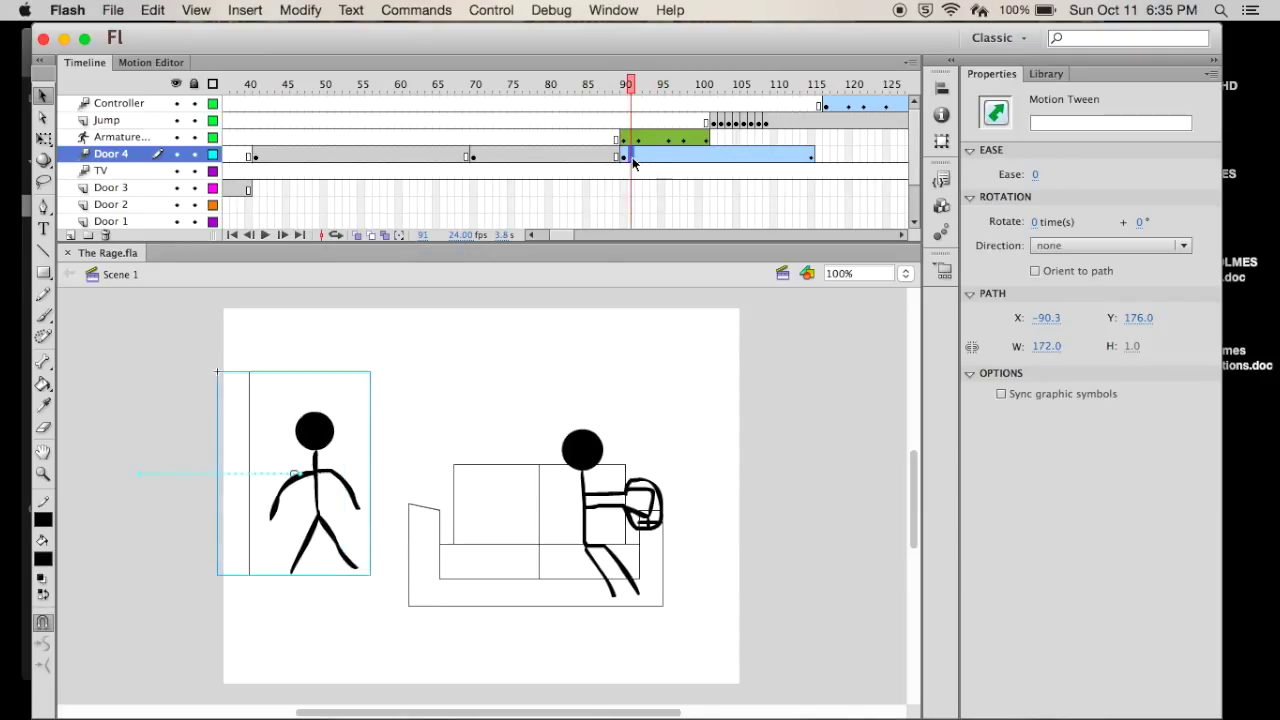
{"action": "left_click", "coordinate": [675, 157]}
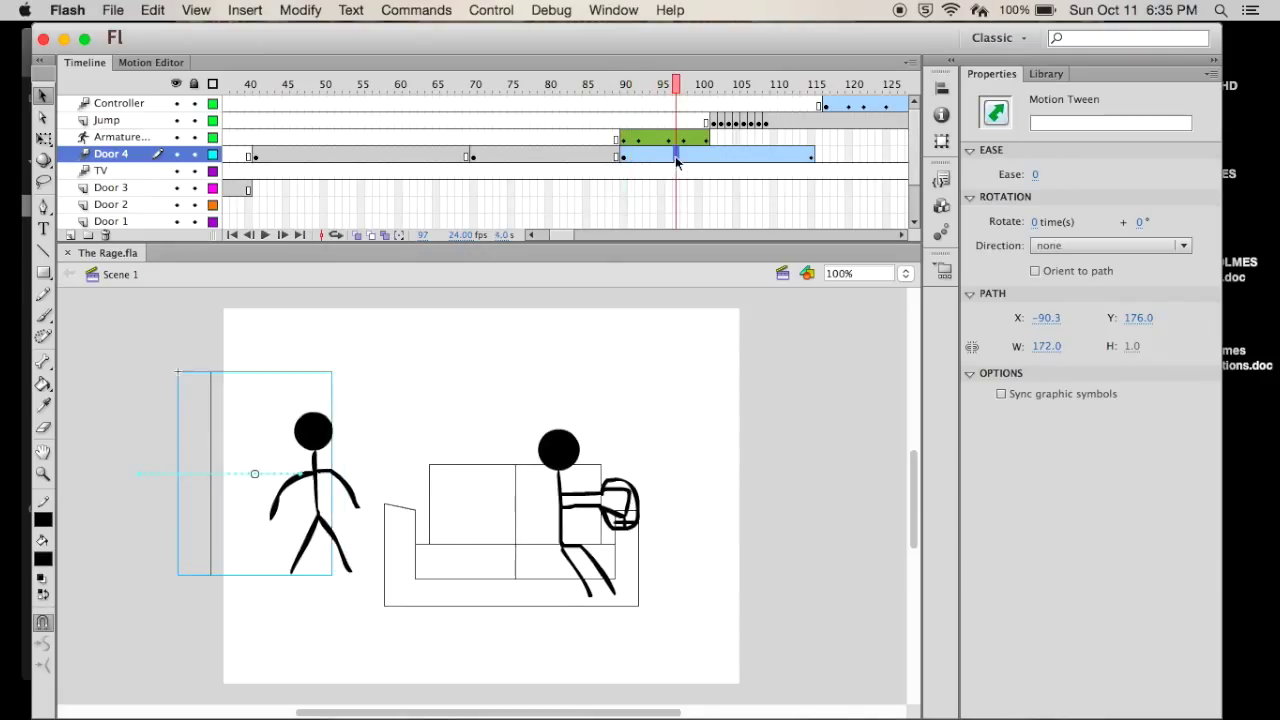
{"action": "left_click", "coordinate": [690, 137]}
{"action": "left_click", "coordinate": [703, 137]}
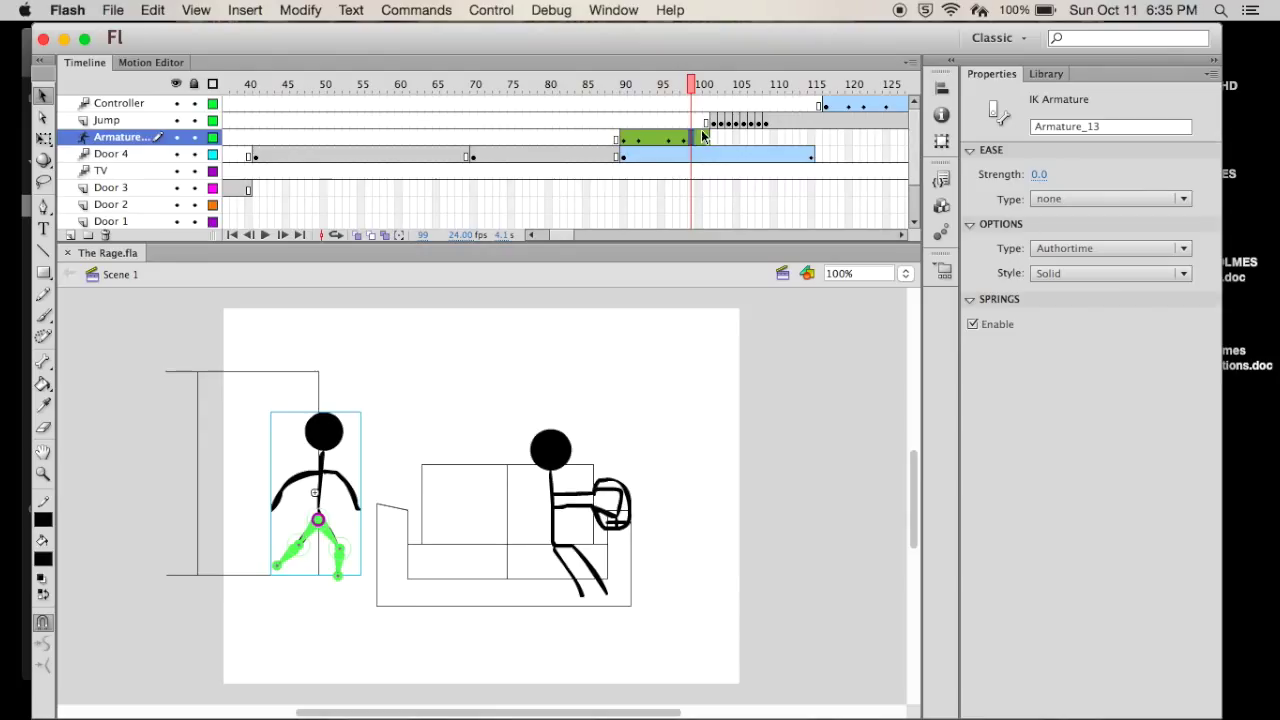
{"action": "left_click_drag", "start_coordinate": [702, 135], "coordinate": [707, 137]}
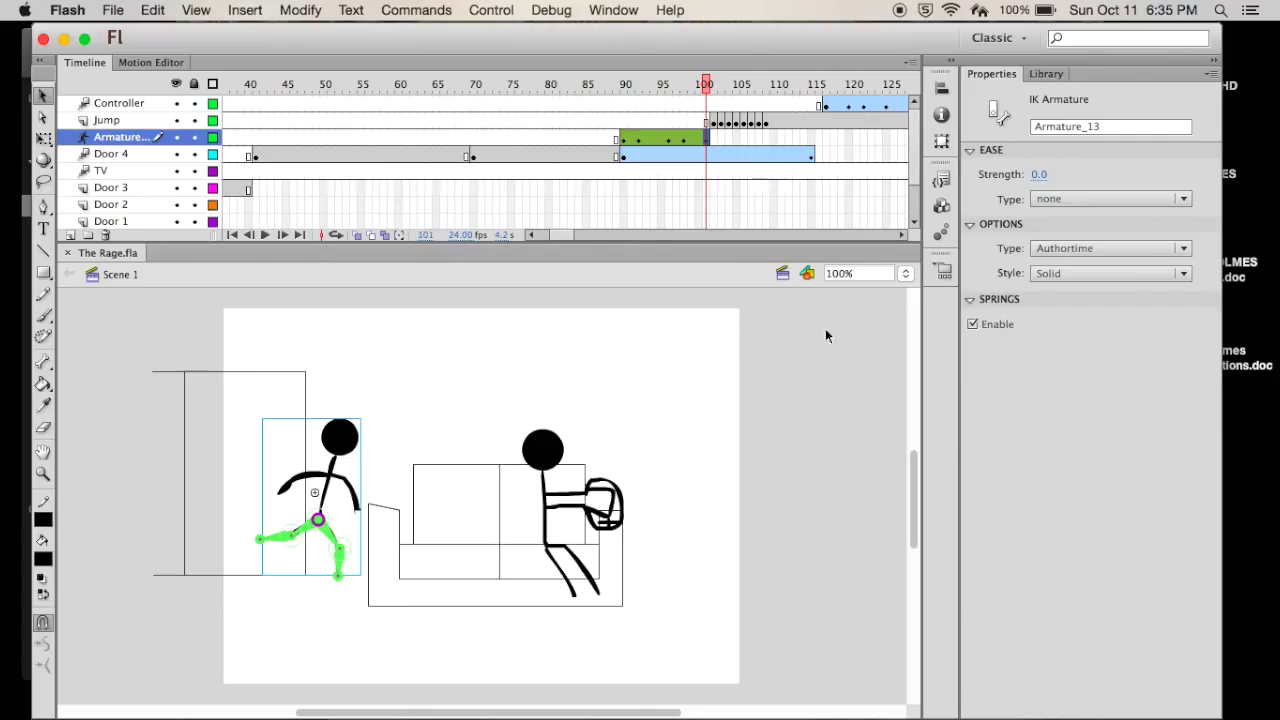
Step through the Jump layer's frame-by-frame leap onto the couch from frame 102 to frame 109.
{"action": "left_click", "coordinate": [714, 121]}
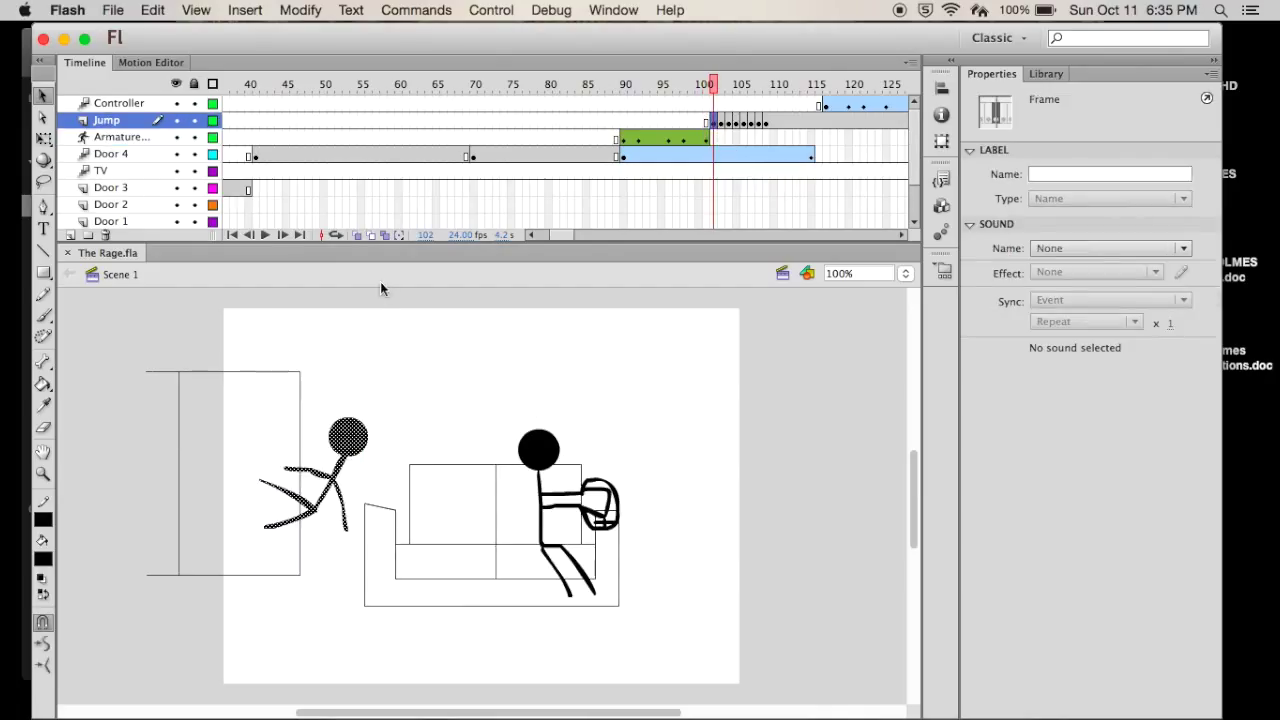
{"action": "left_click", "coordinate": [282, 236]}
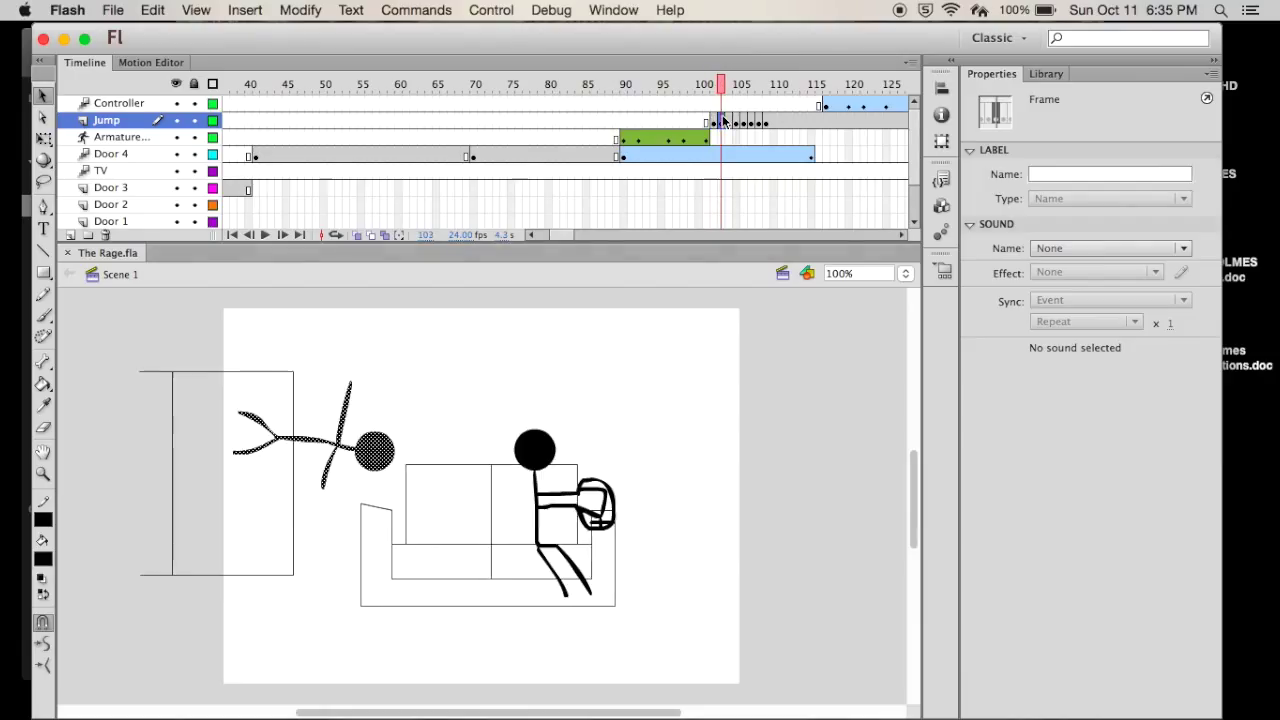
{"action": "left_click", "coordinate": [283, 236]}
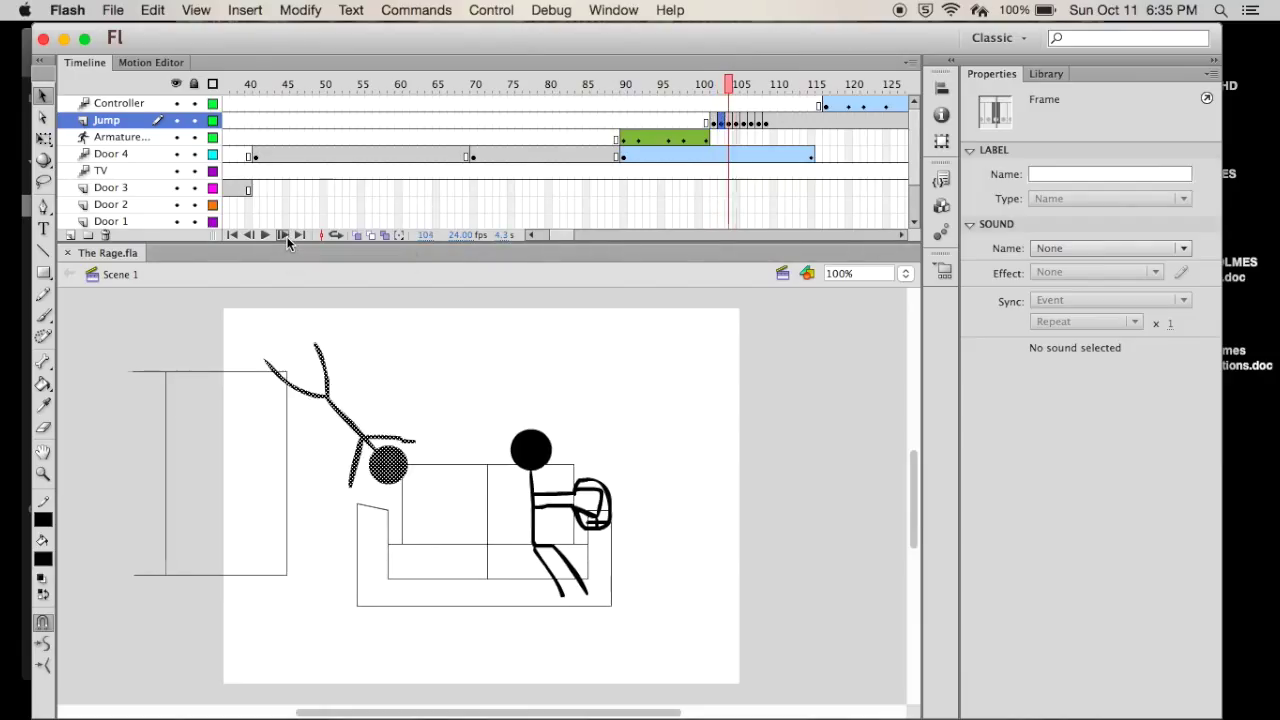
{"action": "left_click", "coordinate": [283, 236]}
{"action": "left_click", "coordinate": [283, 236]}
{"action": "left_click", "coordinate": [283, 236]}
{"action": "left_click", "coordinate": [286, 236]}
{"action": "left_click", "coordinate": [286, 236]}
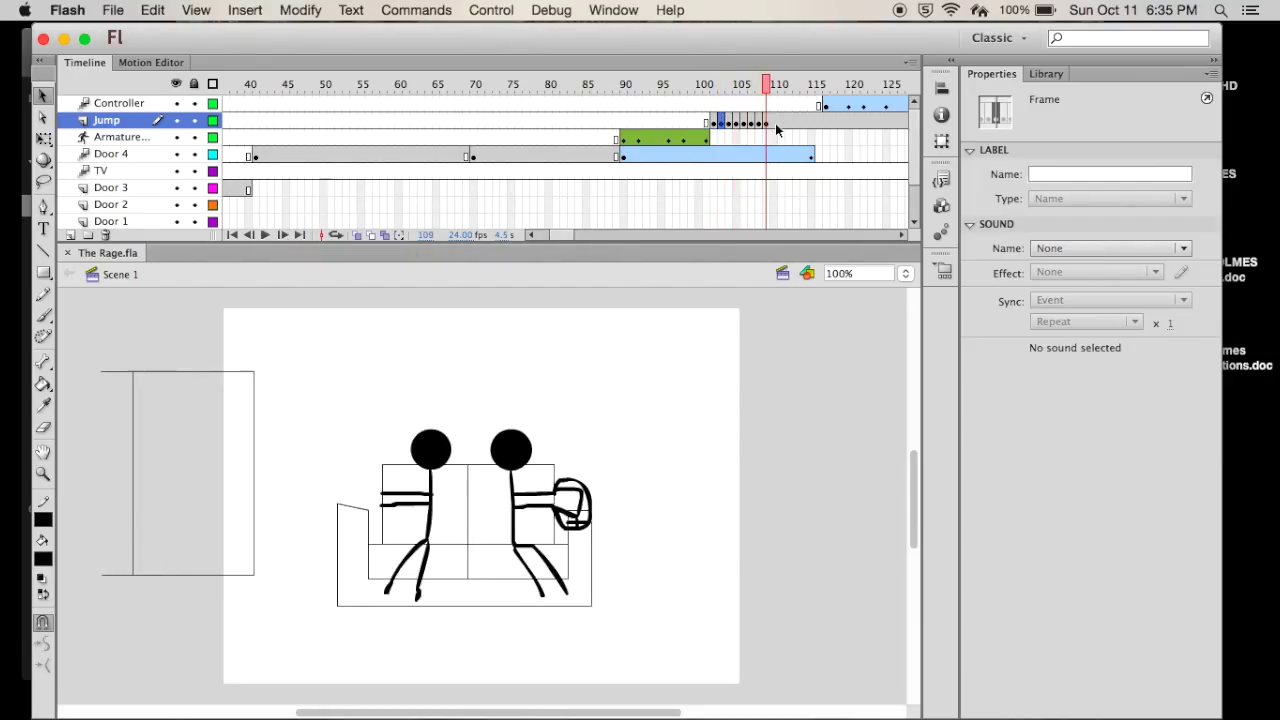
Inspect the Controller layer's motion tween, and play the animation from before its start through to frame 361.
{"action": "scroll", "coordinate": [748, 143], "scroll_direction": "right", "scroll_amount": 3}
{"action": "left_click", "coordinate": [700, 105]}
{"action": "left_click", "coordinate": [728, 105]}
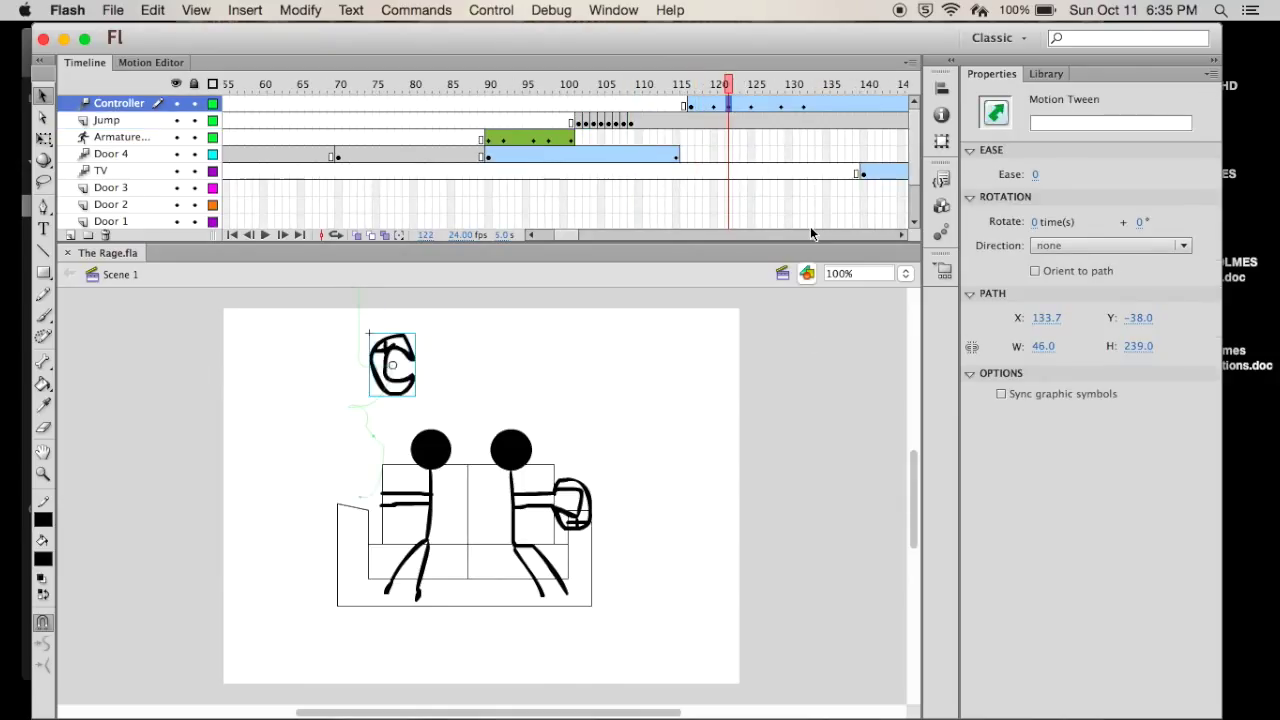
{"action": "left_click", "coordinate": [662, 86]}
{"action": "left_click", "coordinate": [272, 236]}
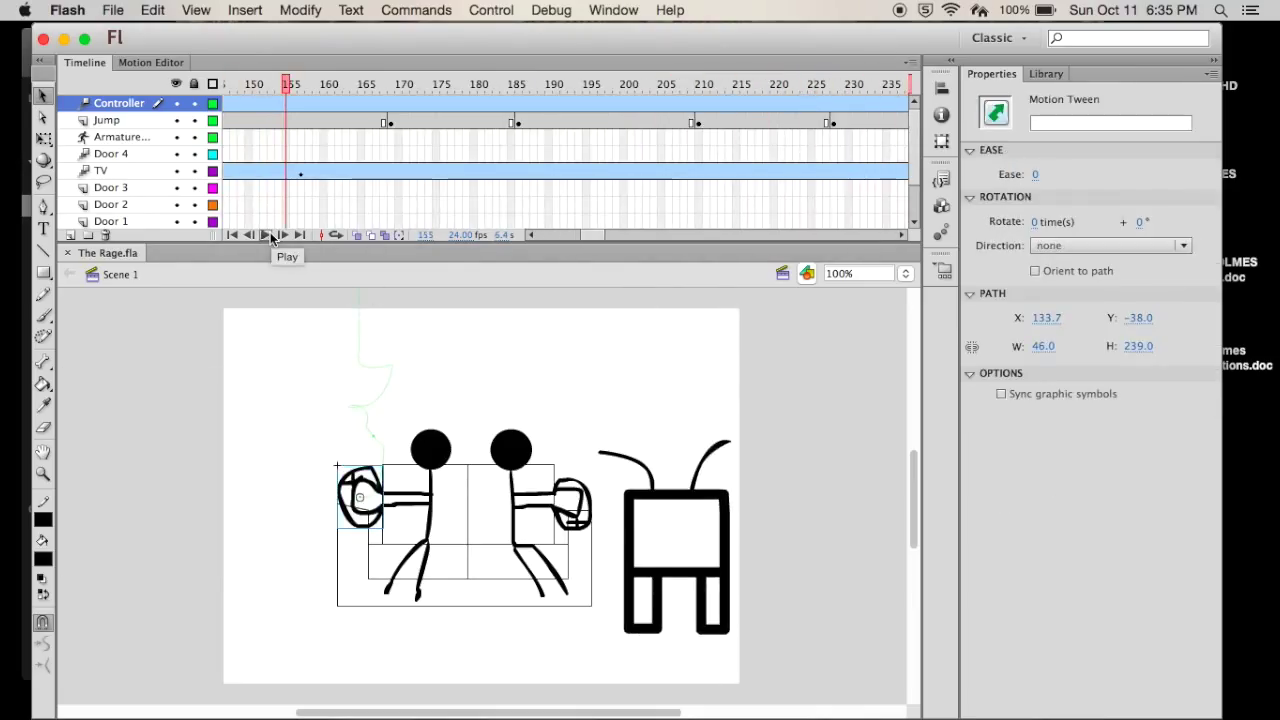
{"action": "left_click", "coordinate": [272, 236]}
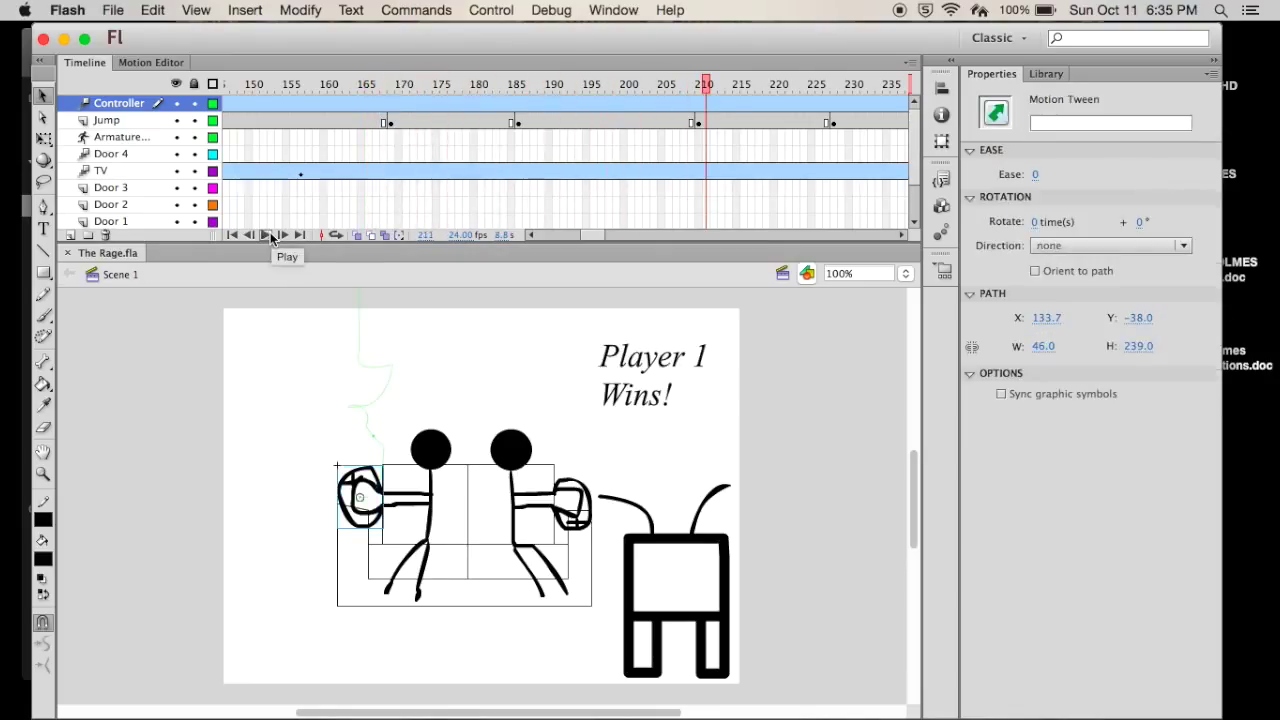
{"action": "left_click", "coordinate": [270, 236]}
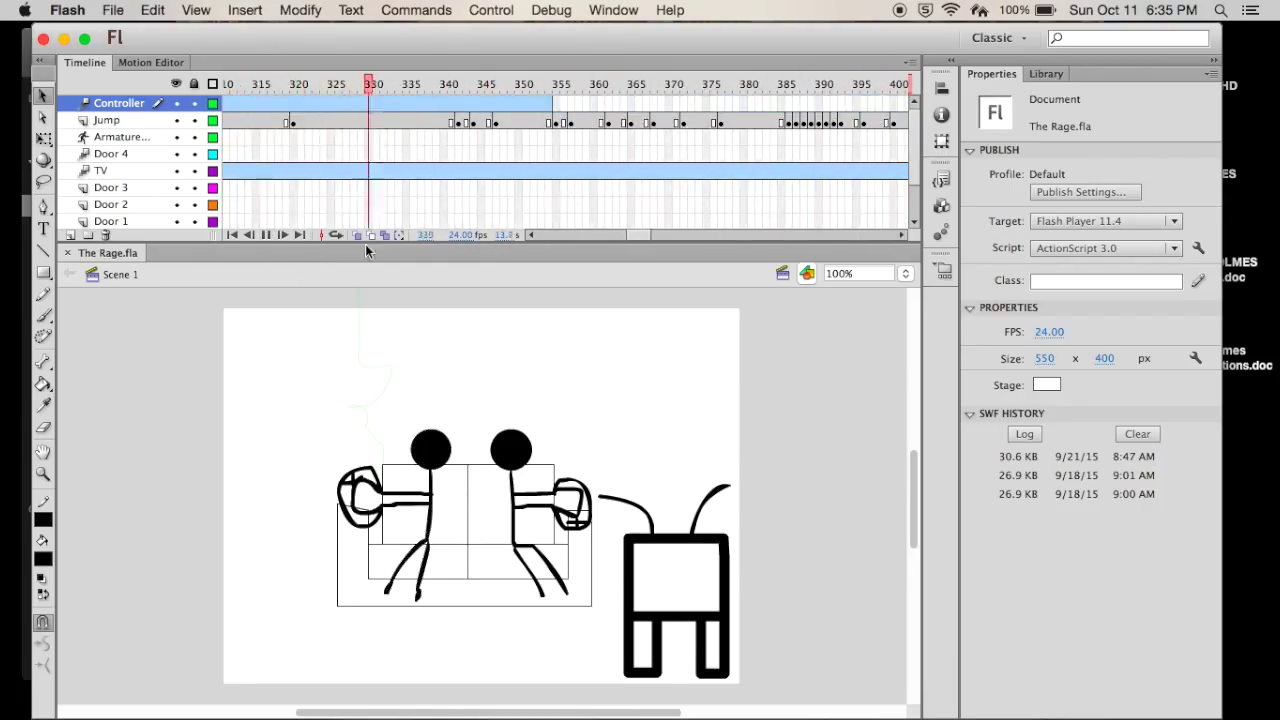
{"action": "left_click", "coordinate": [272, 235]}
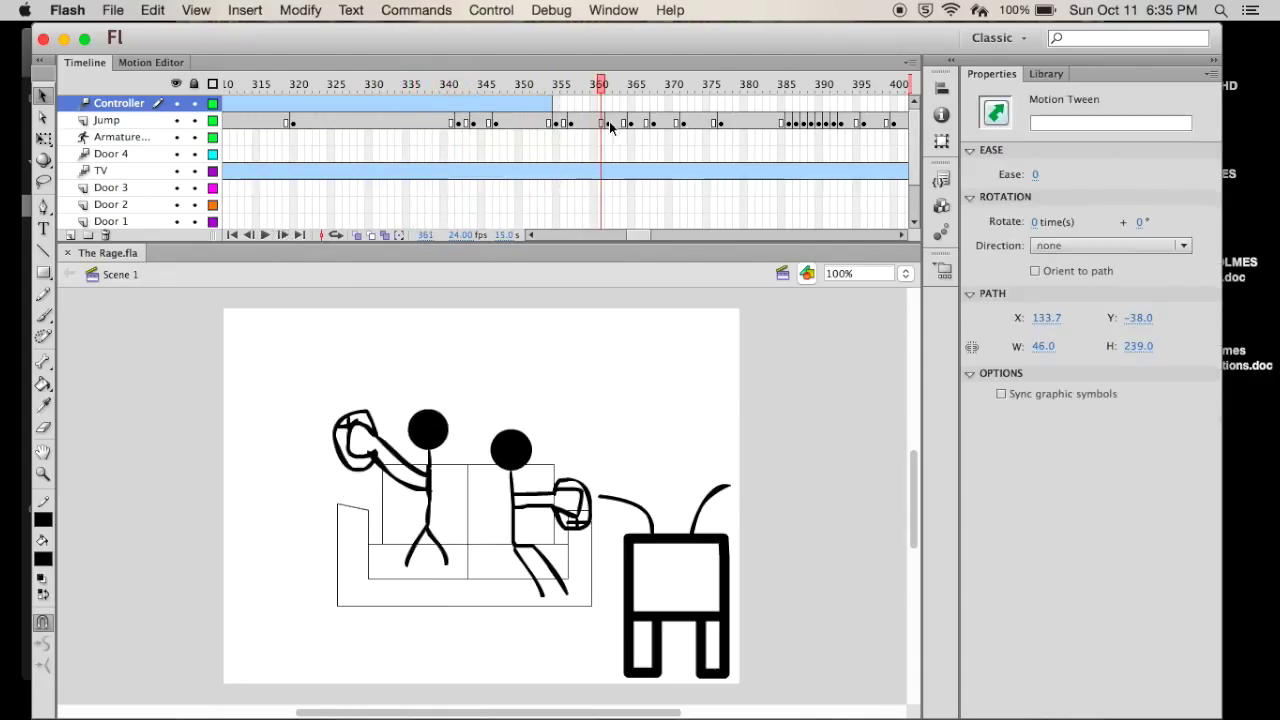
Compare the red rage-flame drawings on the Jump layer's consecutive keyframes from frame 386 to frame 389.
{"action": "scroll", "coordinate": [668, 137], "scroll_direction": "right", "scroll_amount": 5}
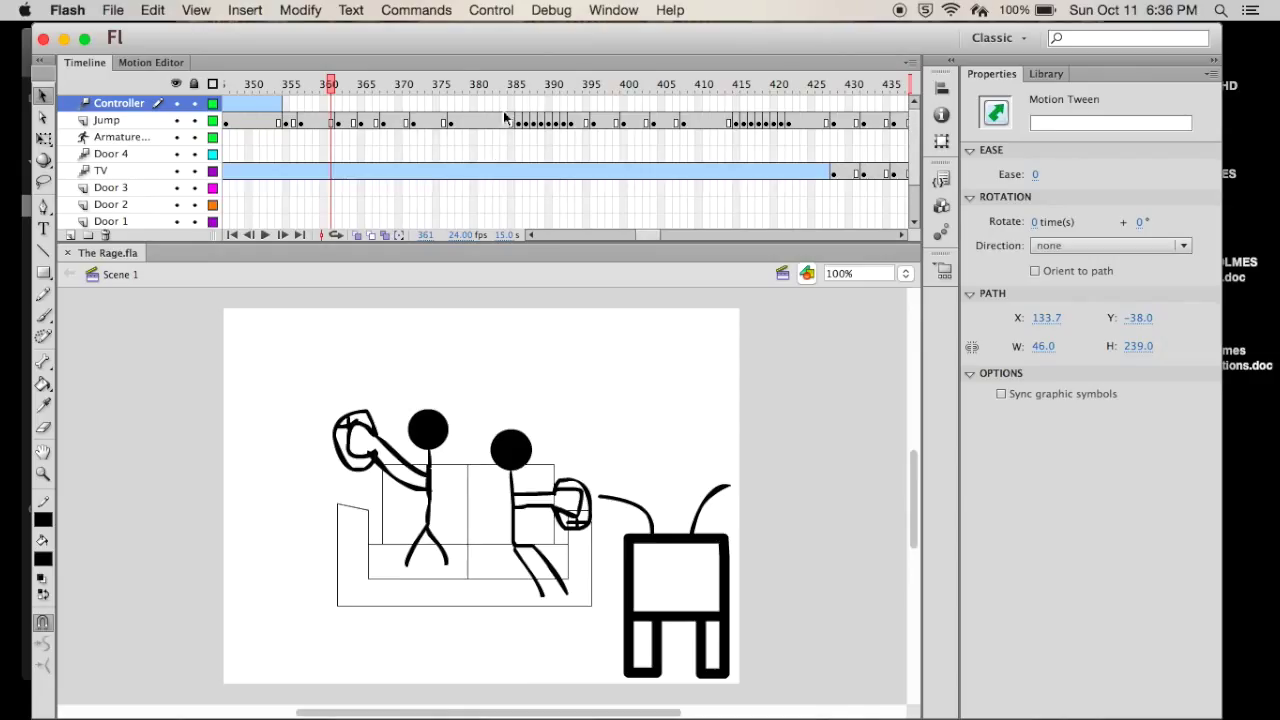
{"action": "left_click", "coordinate": [458, 121]}
{"action": "left_click", "coordinate": [518, 121]}
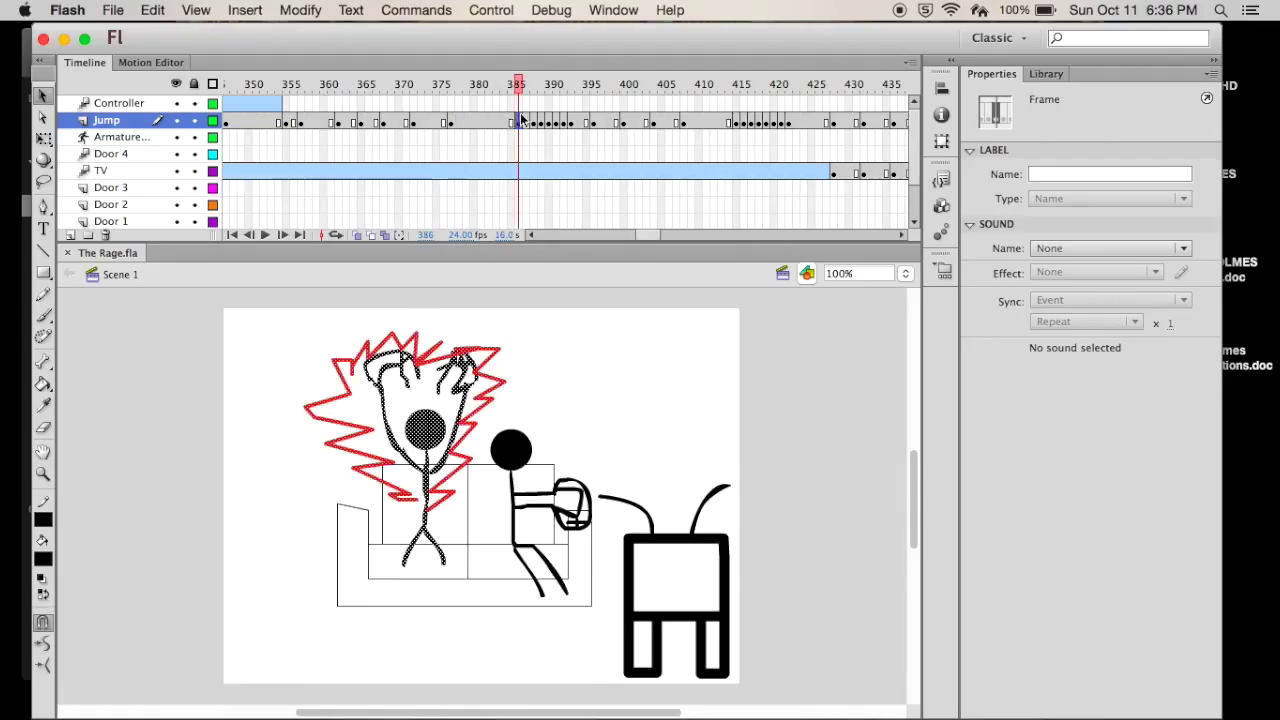
{"action": "left_click", "coordinate": [526, 118]}
{"action": "left_click", "coordinate": [544, 120]}
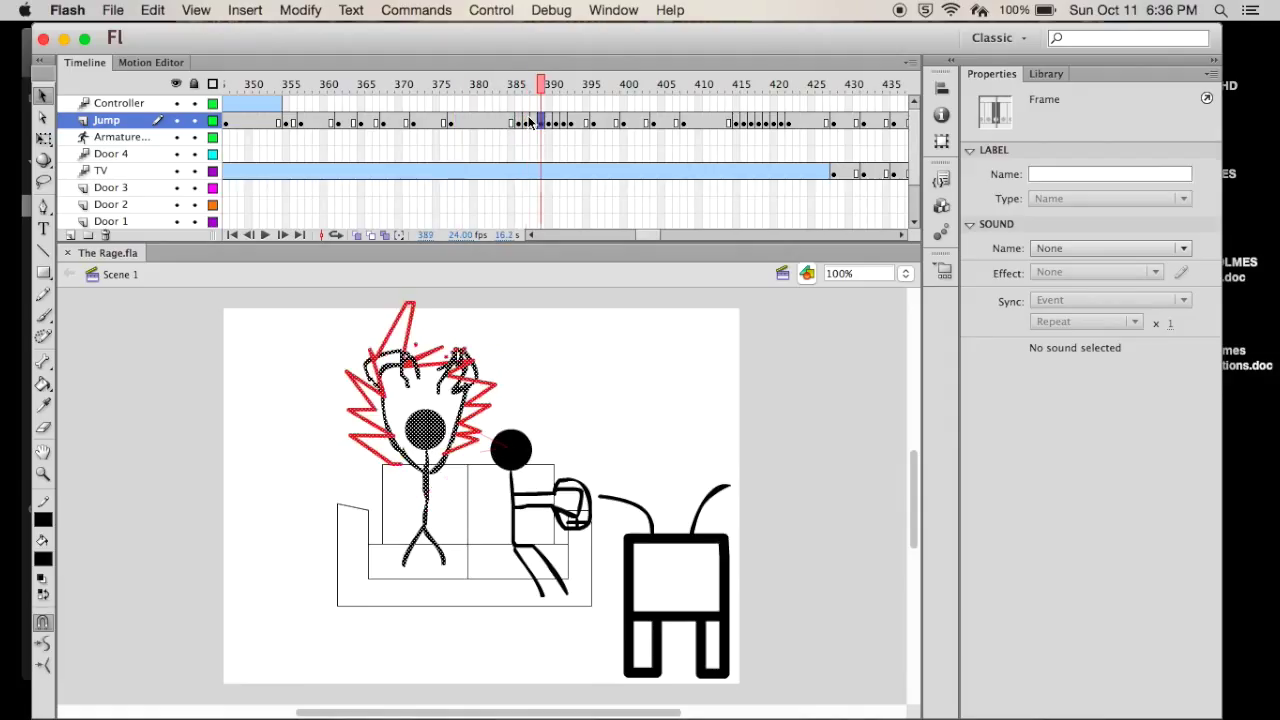
{"action": "left_click", "coordinate": [530, 121]}
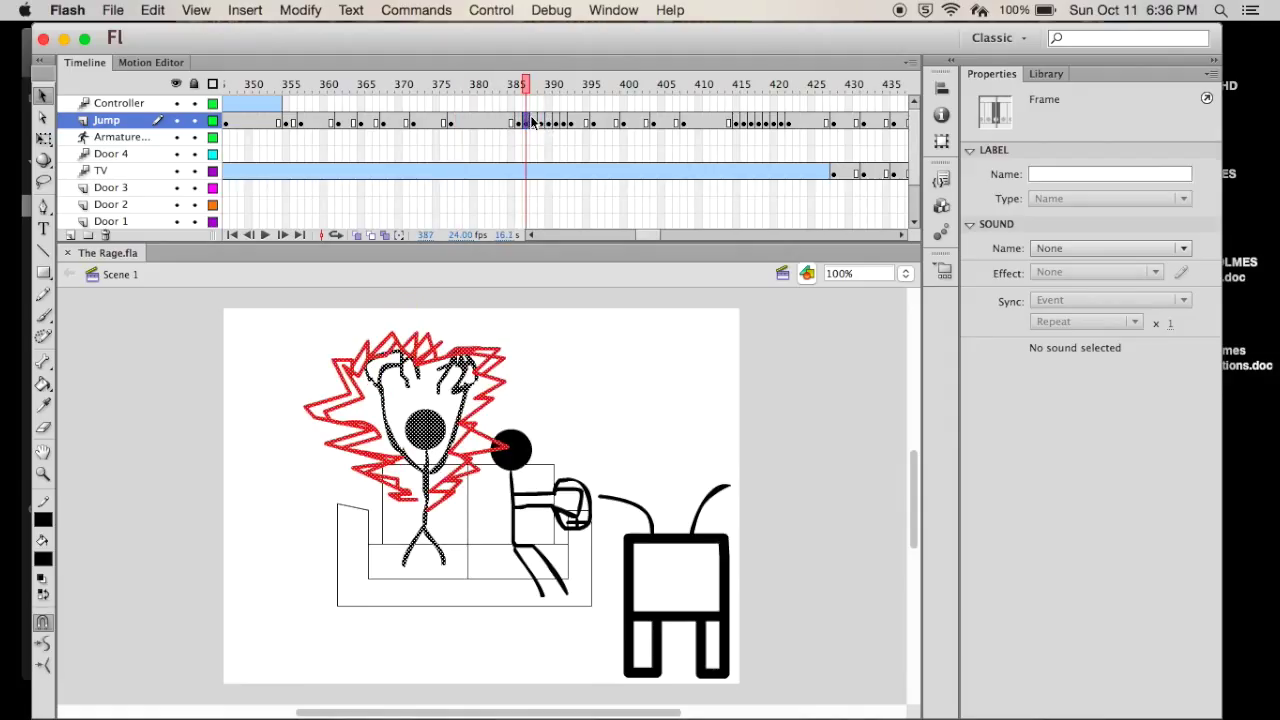
{"action": "left_click", "coordinate": [534, 121]}
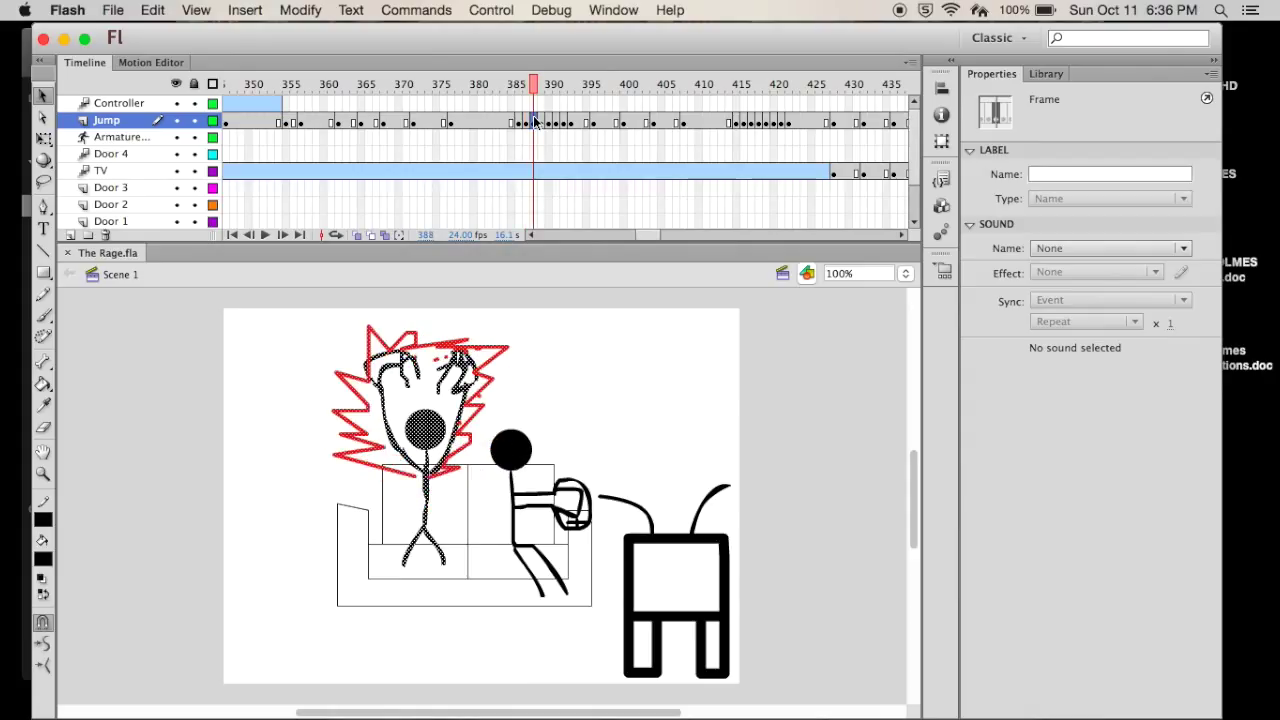
{"action": "left_click", "coordinate": [544, 120]}
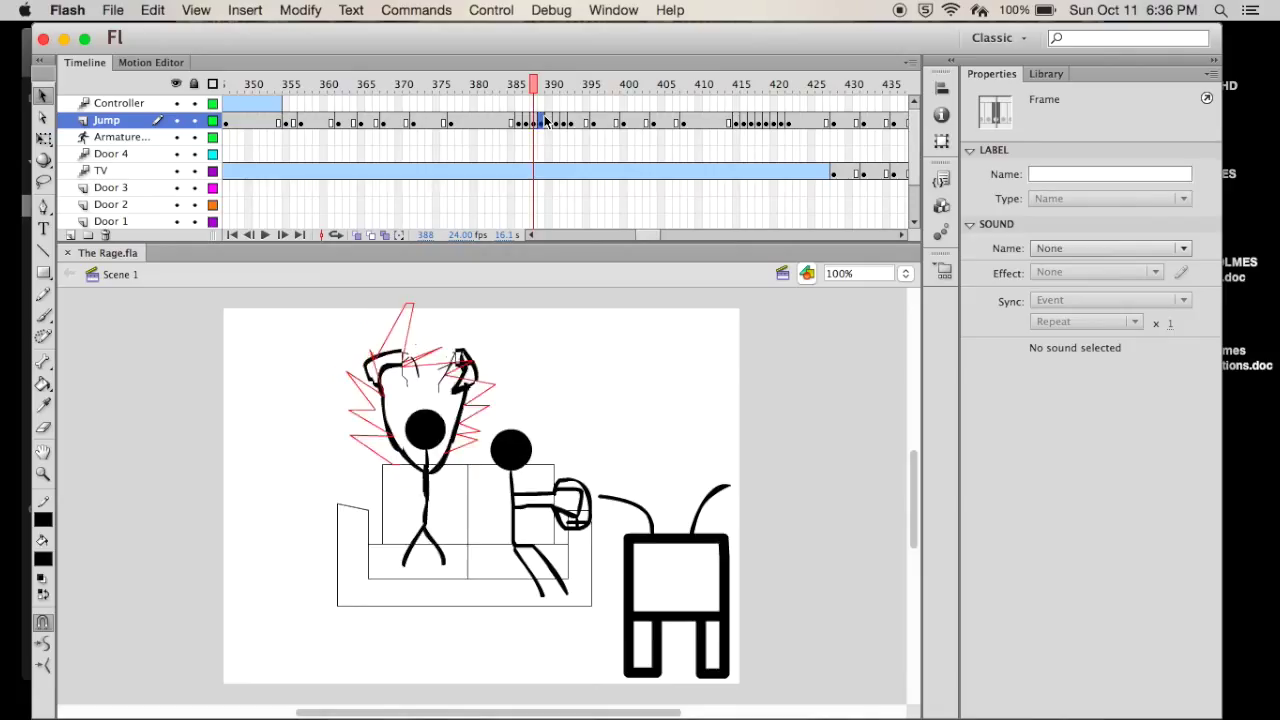
Play the rage sequence from frame 384, and examine the Jump layer's leap behind the TV at frames 416 and 425.
{"action": "left_click", "coordinate": [506, 84]}
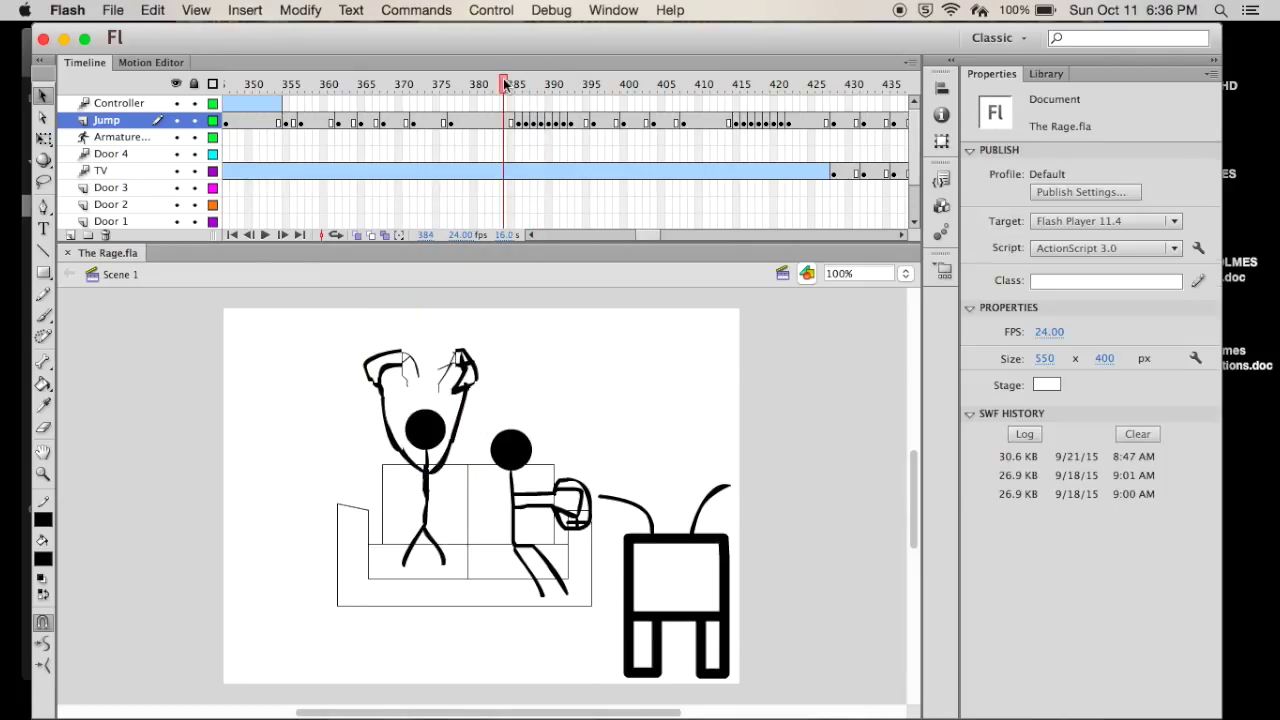
{"action": "left_click", "coordinate": [265, 235]}
{"action": "left_click", "coordinate": [265, 234]}
{"action": "left_click", "coordinate": [748, 120]}
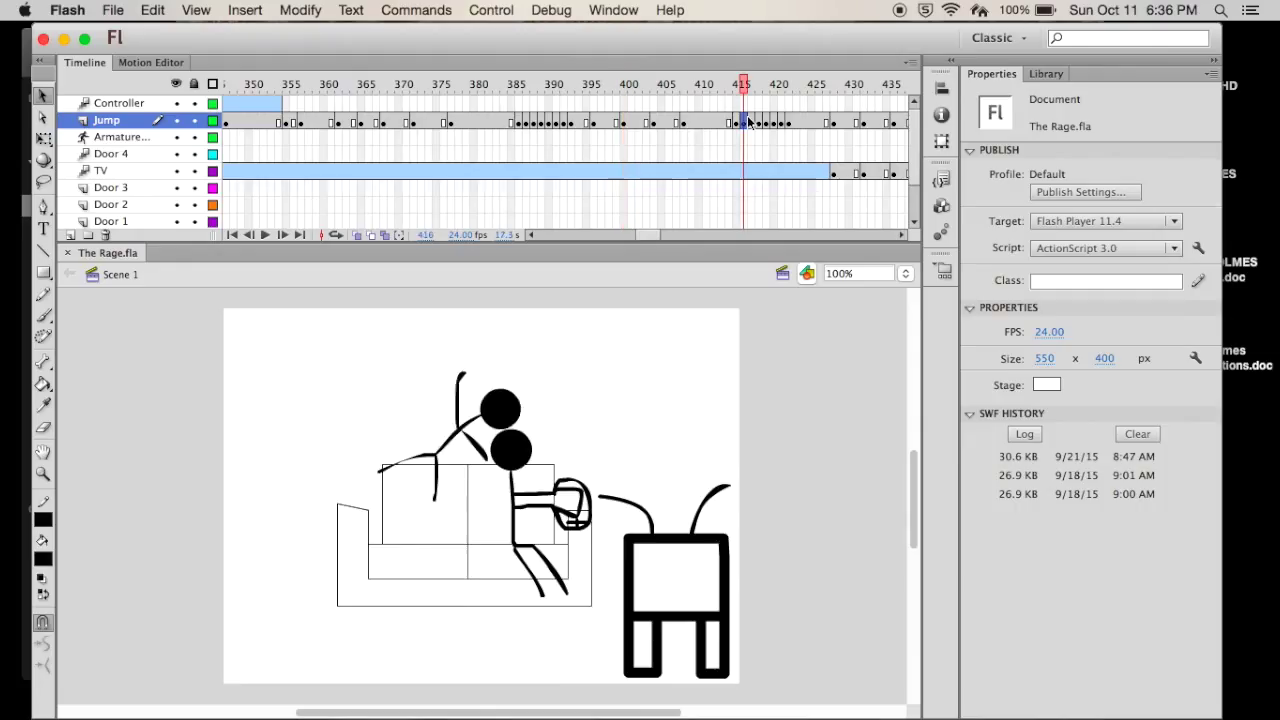
{"action": "left_click", "coordinate": [811, 121]}
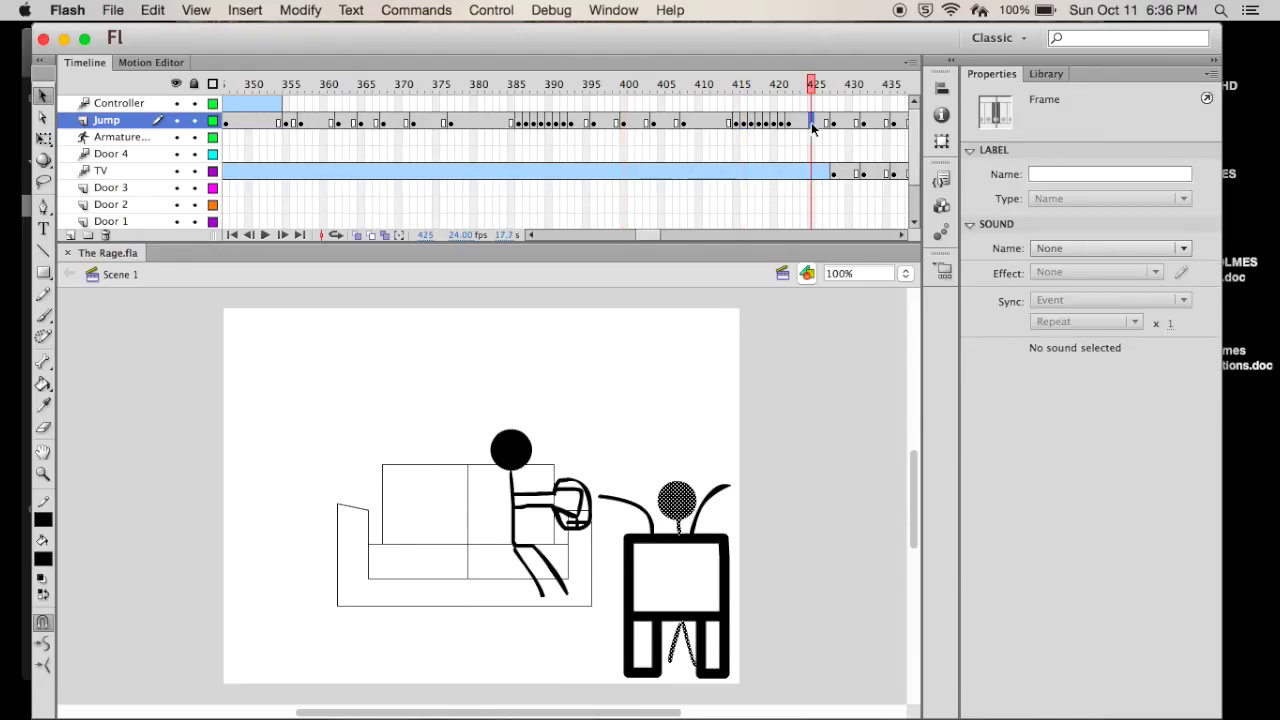
{"action": "scroll", "coordinate": [740, 336], "scroll_direction": "right", "scroll_amount": 2}
{"action": "scroll", "coordinate": [780, 216], "scroll_direction": "right", "scroll_amount": 5}
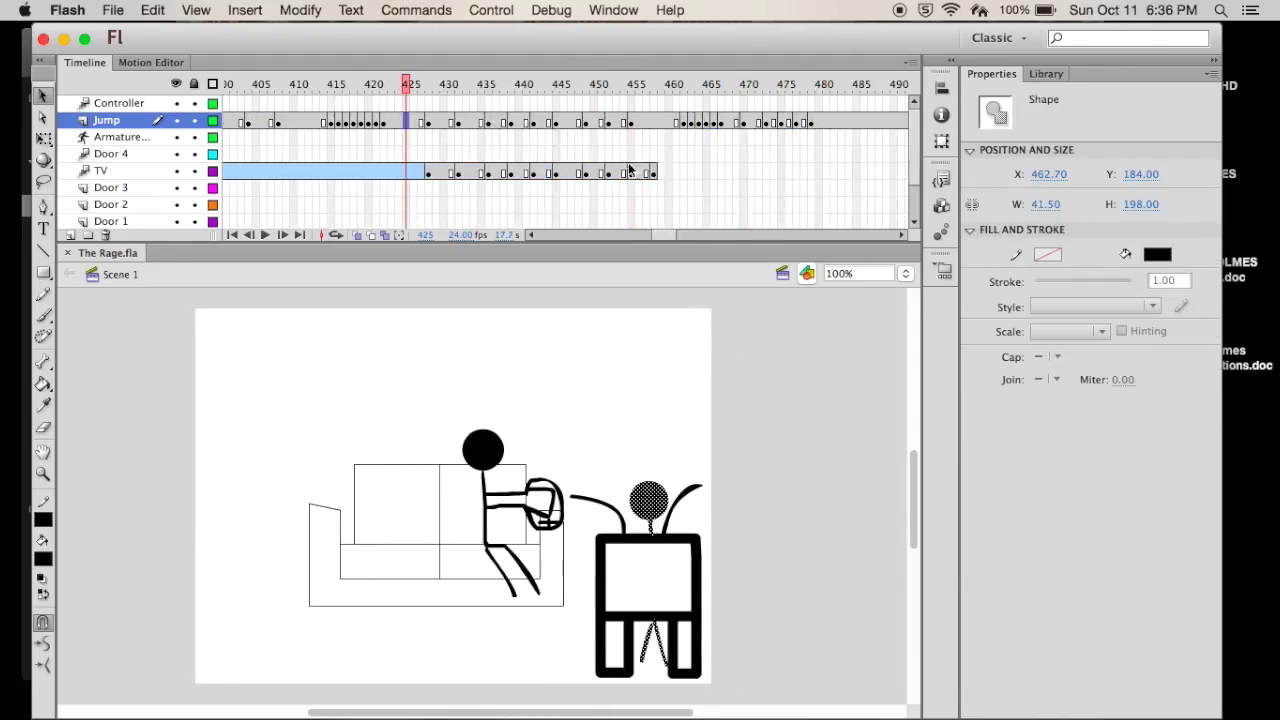
Inspect the Jump layer's keyframe at frame 450, and review the remaining Jump keyframes before returning to the lower layers at frame 1.
{"action": "left_click", "coordinate": [558, 121]}
{"action": "left_click", "coordinate": [594, 122]}
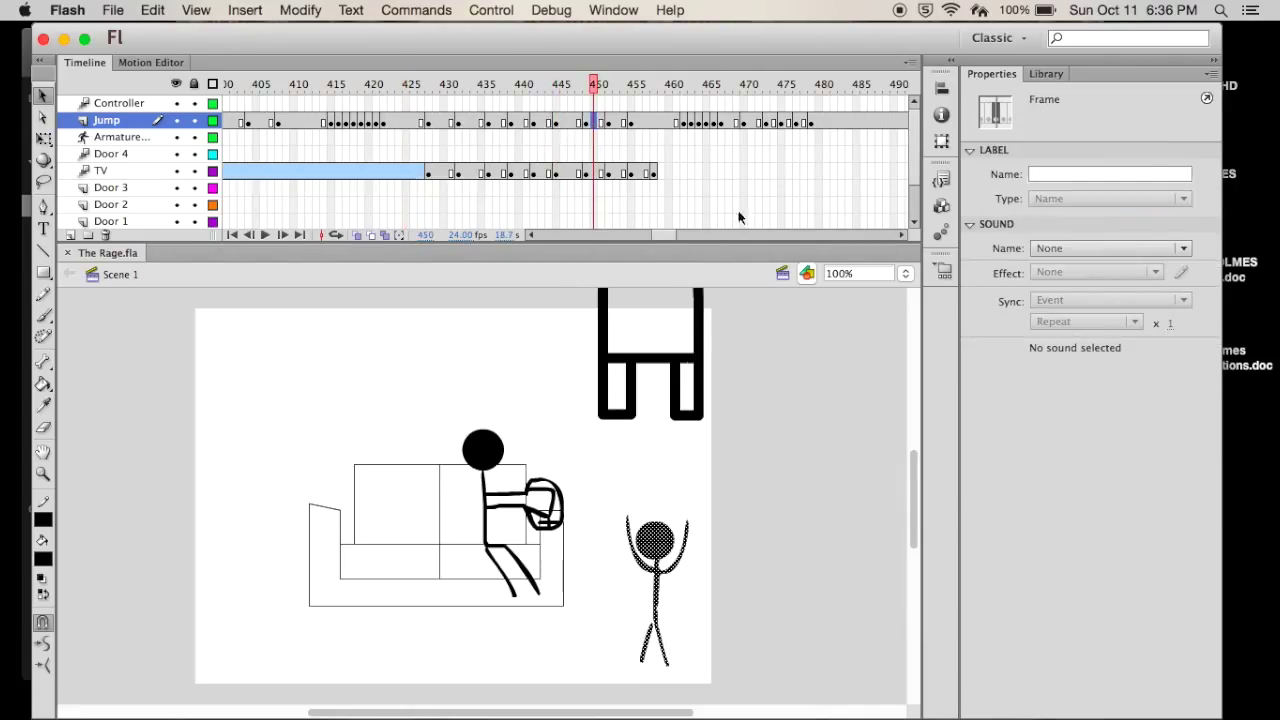
{"action": "scroll", "coordinate": [761, 164], "scroll_direction": "right", "scroll_amount": 2}
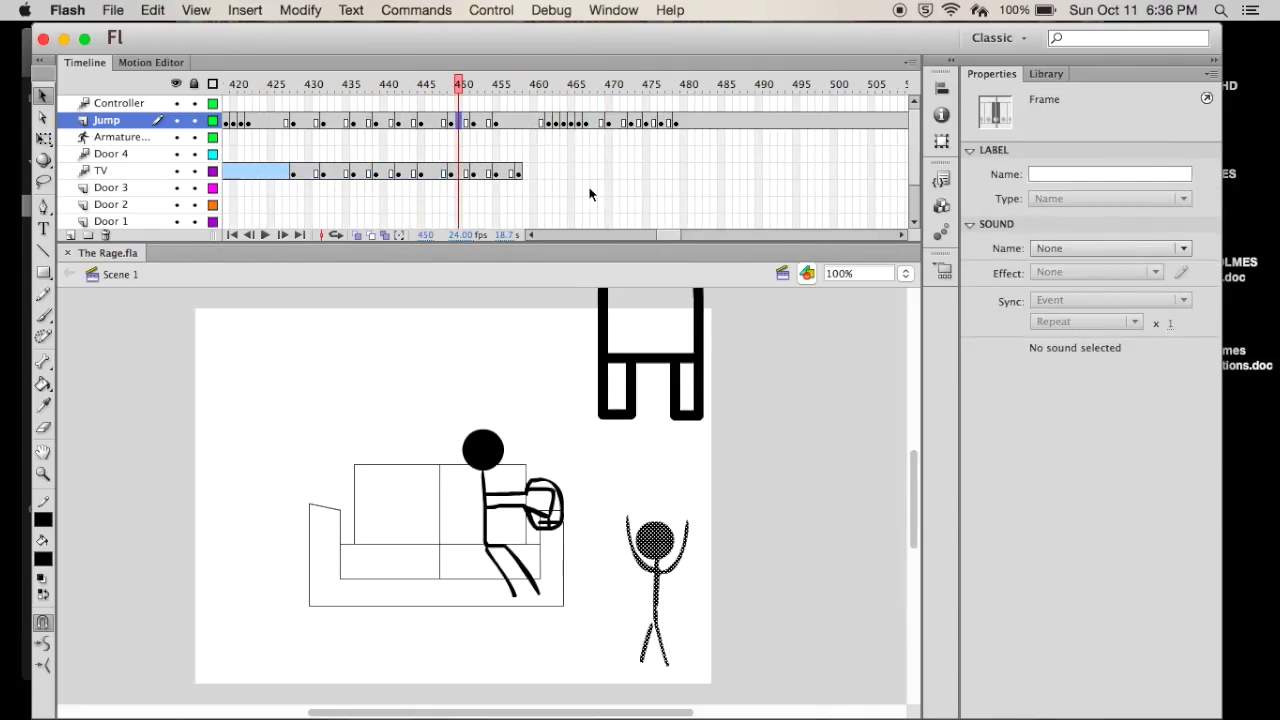
{"action": "scroll", "coordinate": [589, 194], "scroll_direction": "right", "scroll_amount": 10}
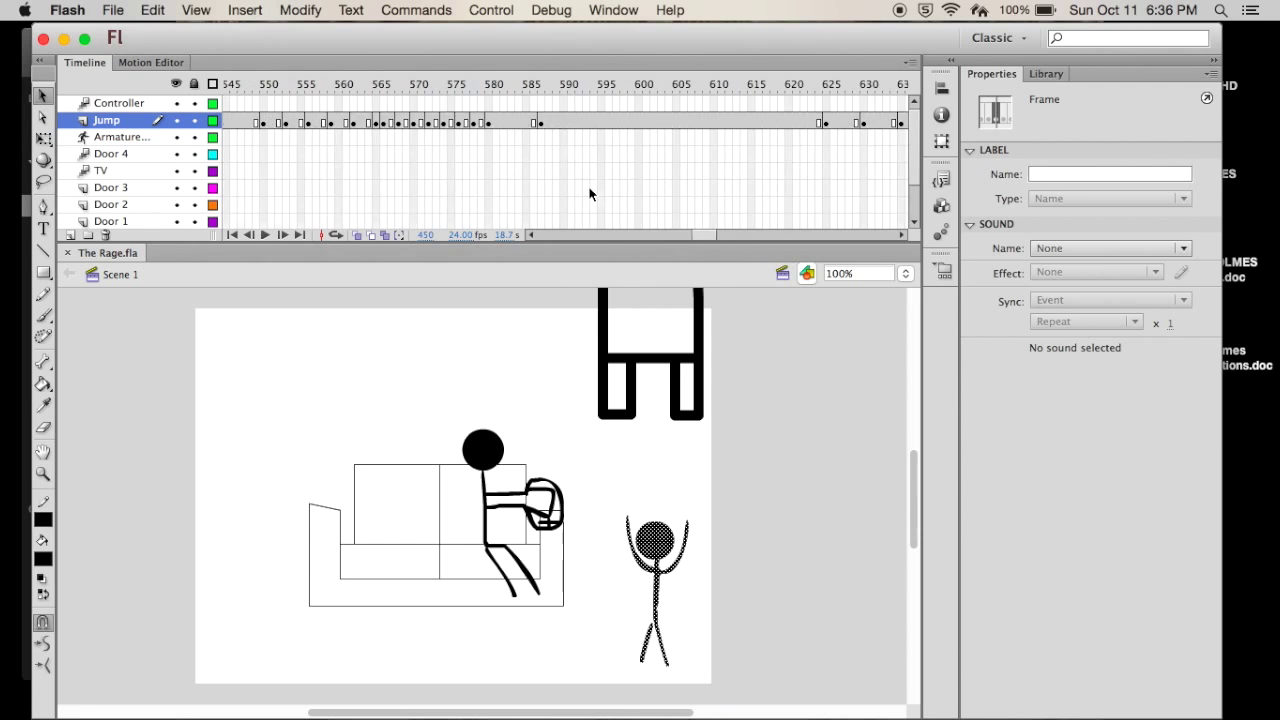
{"action": "scroll", "coordinate": [589, 194], "scroll_direction": "down", "scroll_amount": 3}
{"action": "scroll", "coordinate": [589, 194], "scroll_direction": "left", "scroll_amount": 10}
{"action": "scroll", "coordinate": [589, 187], "scroll_direction": "left", "scroll_amount": 15}
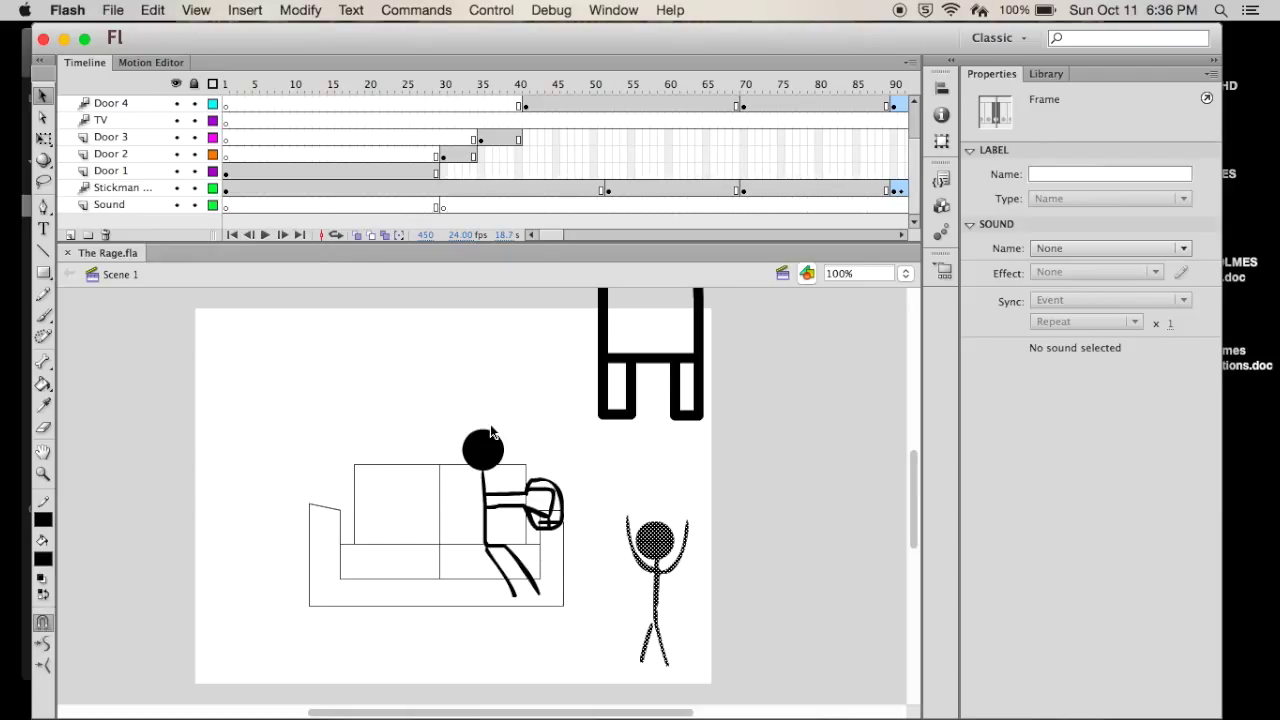
Switch to iMovie, and enlarge The Rage project's timeline to view its clips from the end back to the start.
{"action": "key", "text": "ctrl+Up"}
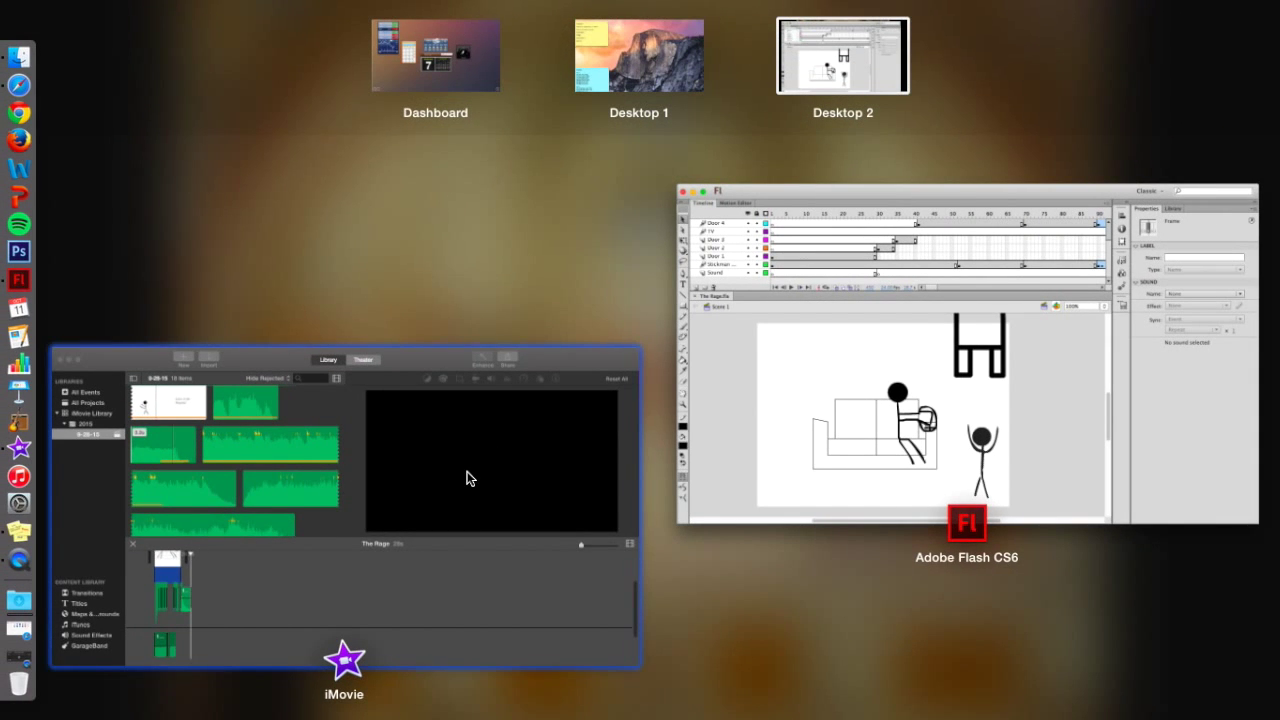
{"action": "left_click", "coordinate": [470, 478]}
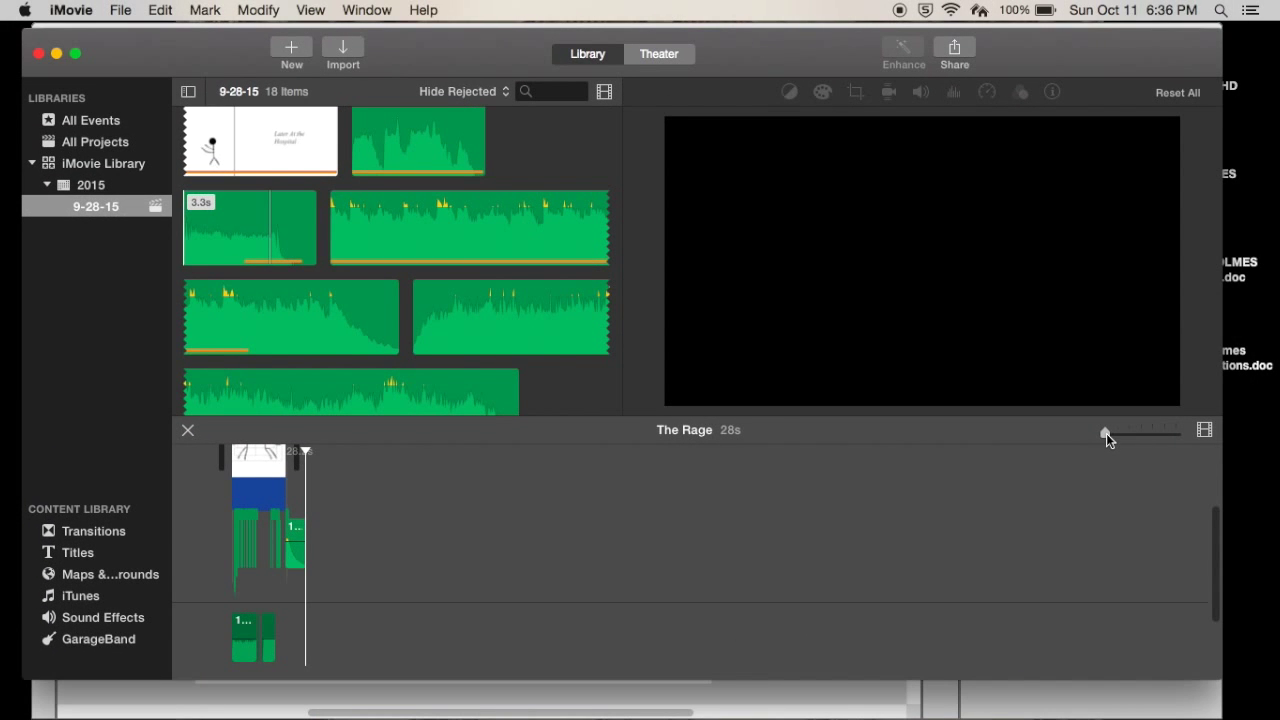
{"action": "left_click_drag", "start_coordinate": [1106, 436], "coordinate": [1151, 432]}
{"action": "scroll", "coordinate": [852, 538], "scroll_direction": "left", "scroll_amount": 10}
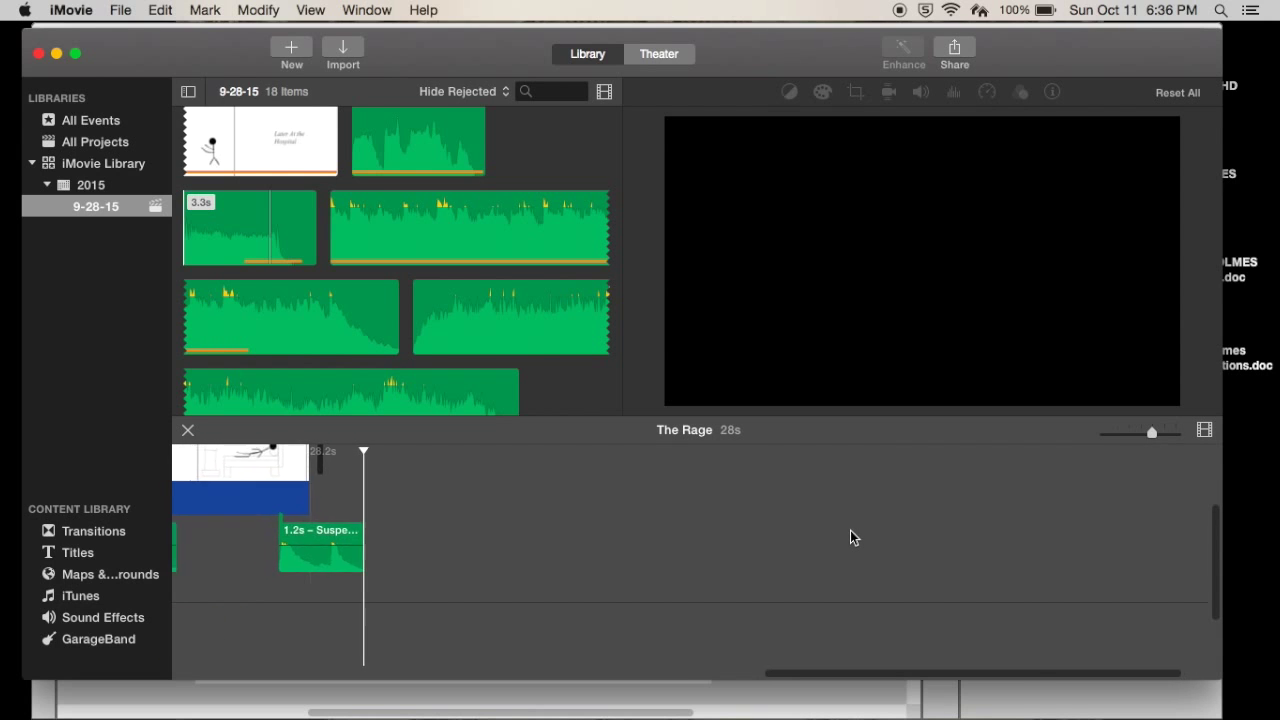
{"action": "scroll", "coordinate": [852, 538], "scroll_direction": "left", "scroll_amount": 10}
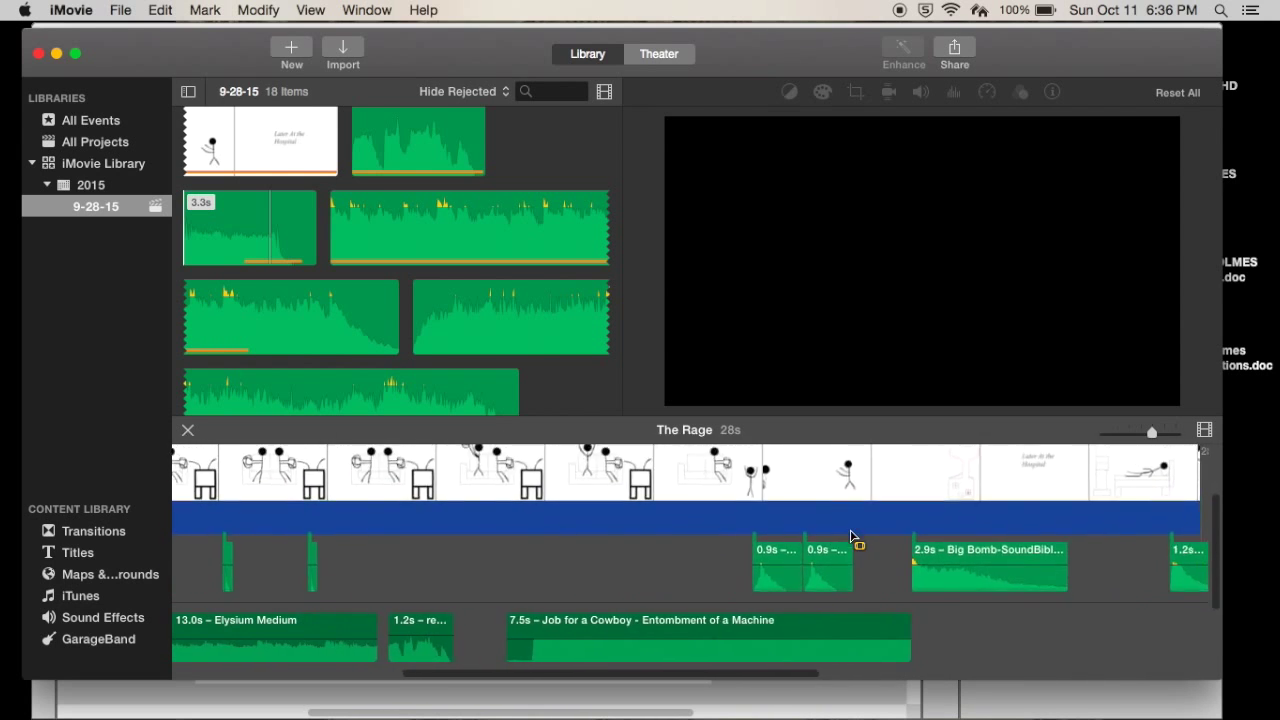
{"action": "scroll", "coordinate": [852, 538], "scroll_direction": "left", "scroll_amount": 5}
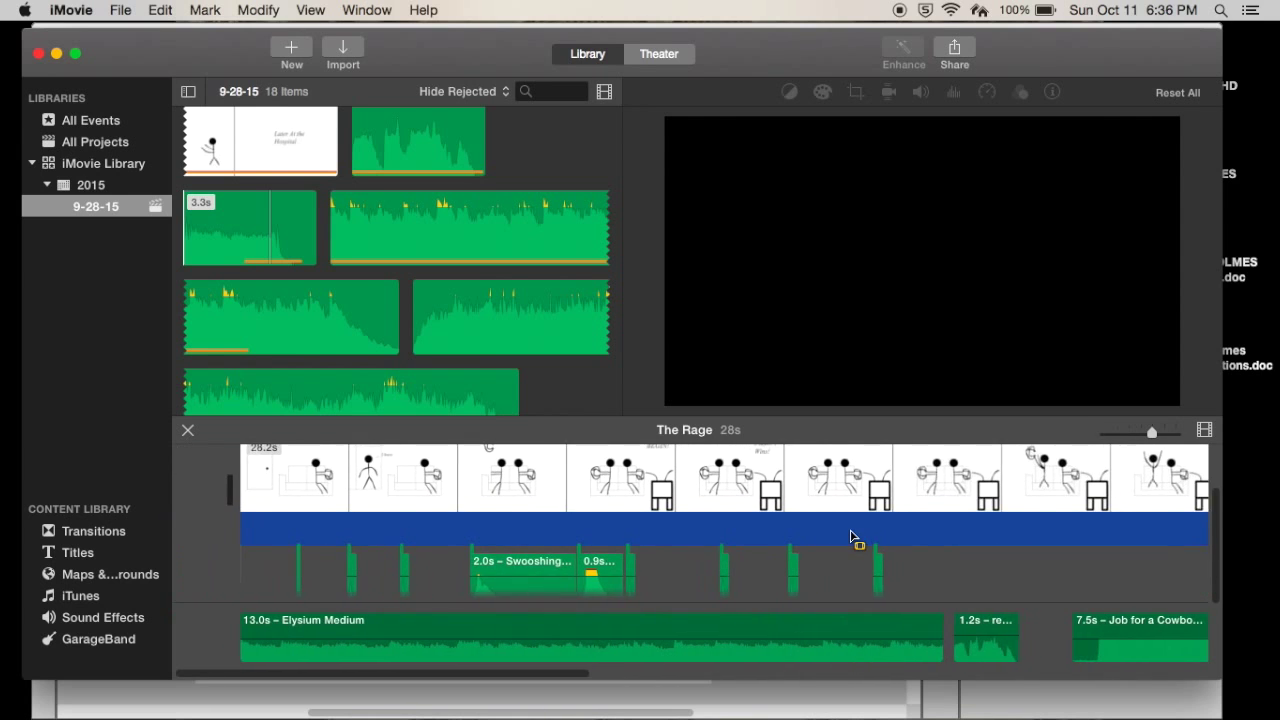
Examine the sound effects and music clips attached beneath The Rage video, from the door sound to the closing suspense clip.
{"action": "scroll", "coordinate": [852, 538], "scroll_direction": "down", "scroll_amount": 2}
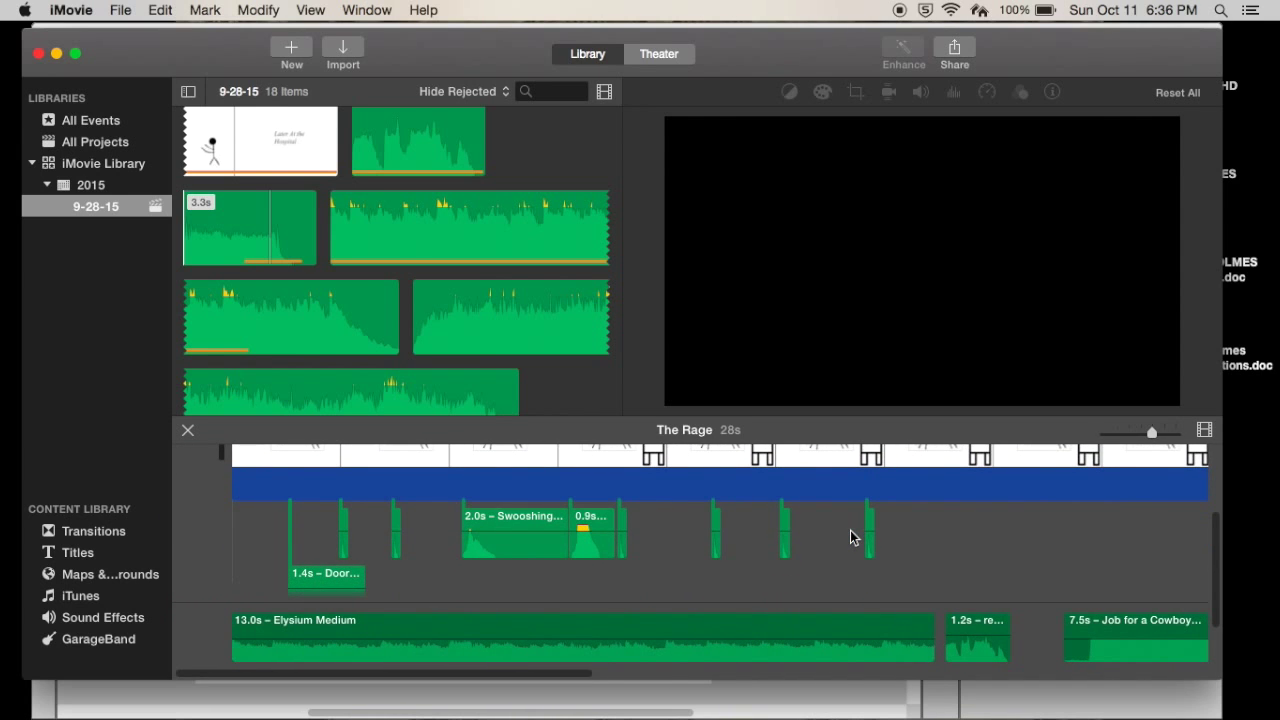
{"action": "scroll", "coordinate": [852, 538], "scroll_direction": "down", "scroll_amount": 2}
{"action": "scroll", "coordinate": [852, 538], "scroll_direction": "right", "scroll_amount": 3}
{"action": "scroll", "coordinate": [852, 538], "scroll_direction": "left", "scroll_amount": 4}
{"action": "scroll", "coordinate": [852, 538], "scroll_direction": "up", "scroll_amount": 3}
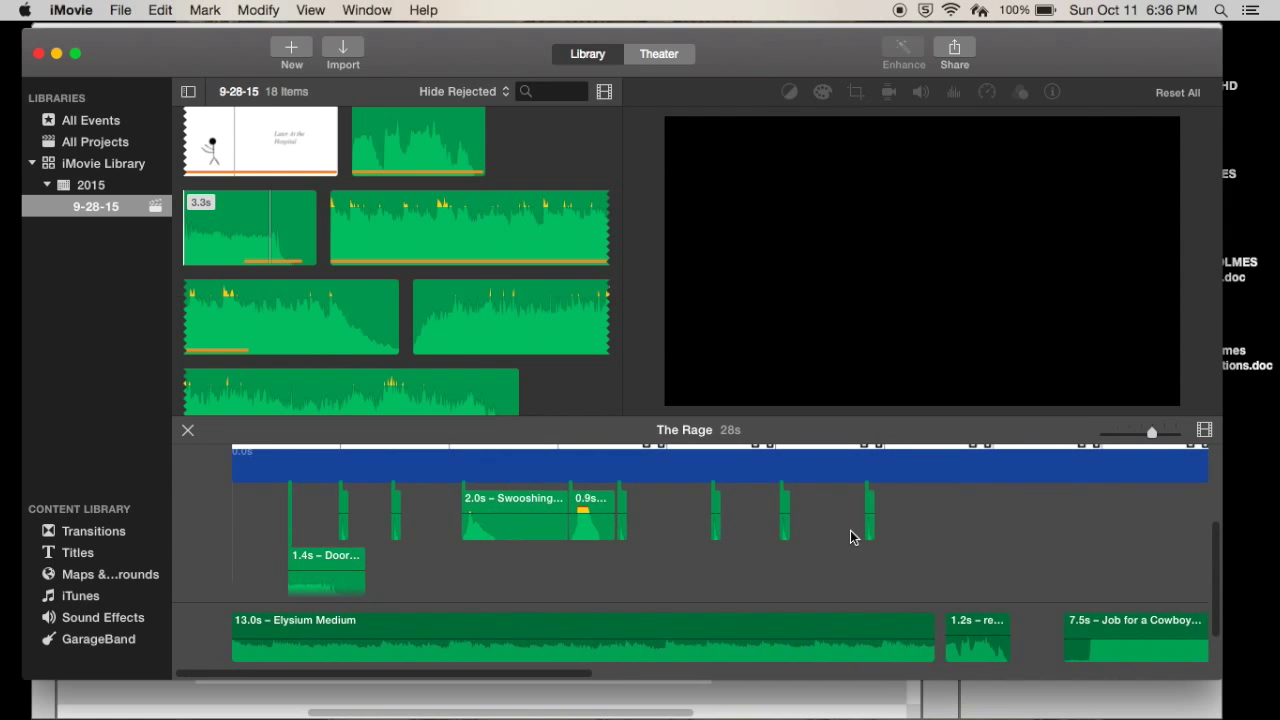
{"action": "scroll", "coordinate": [852, 538], "scroll_direction": "right", "scroll_amount": 2}
{"action": "scroll", "coordinate": [850, 538], "scroll_direction": "right", "scroll_amount": 10}
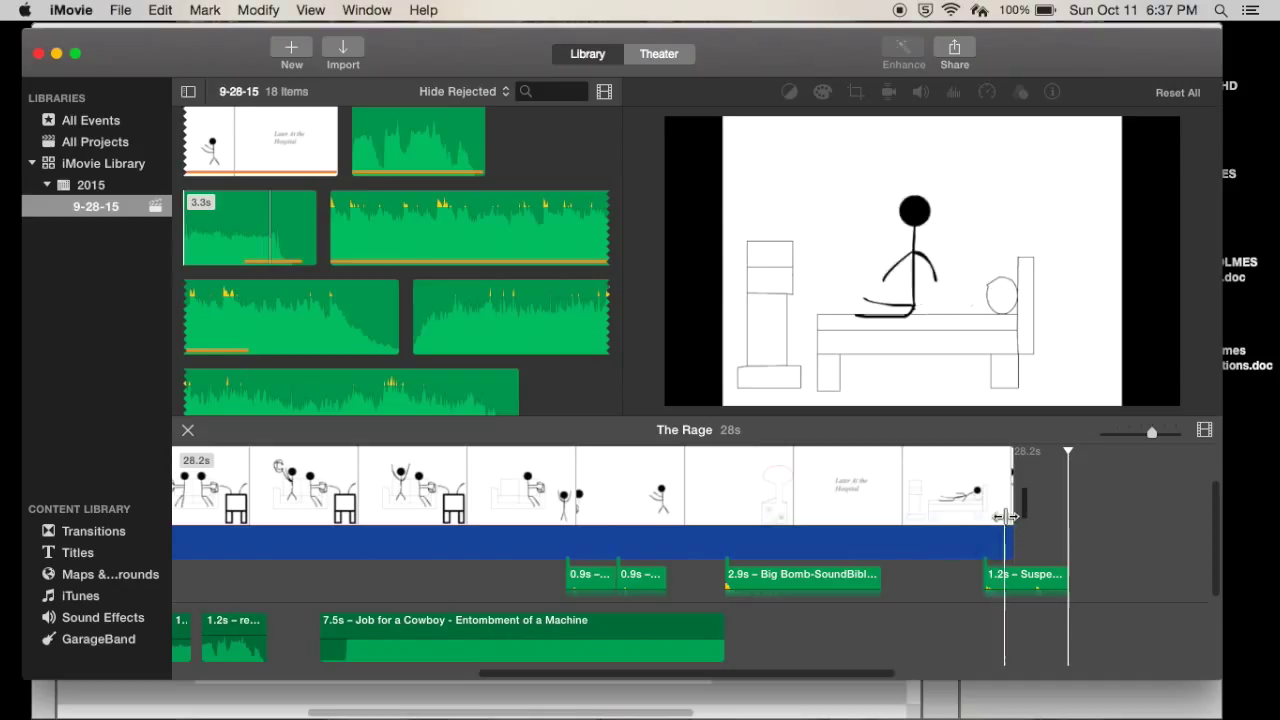
{"action": "scroll", "coordinate": [862, 510], "scroll_direction": "down", "scroll_amount": 3}
{"action": "scroll", "coordinate": [862, 510], "scroll_direction": "left", "scroll_amount": 2}
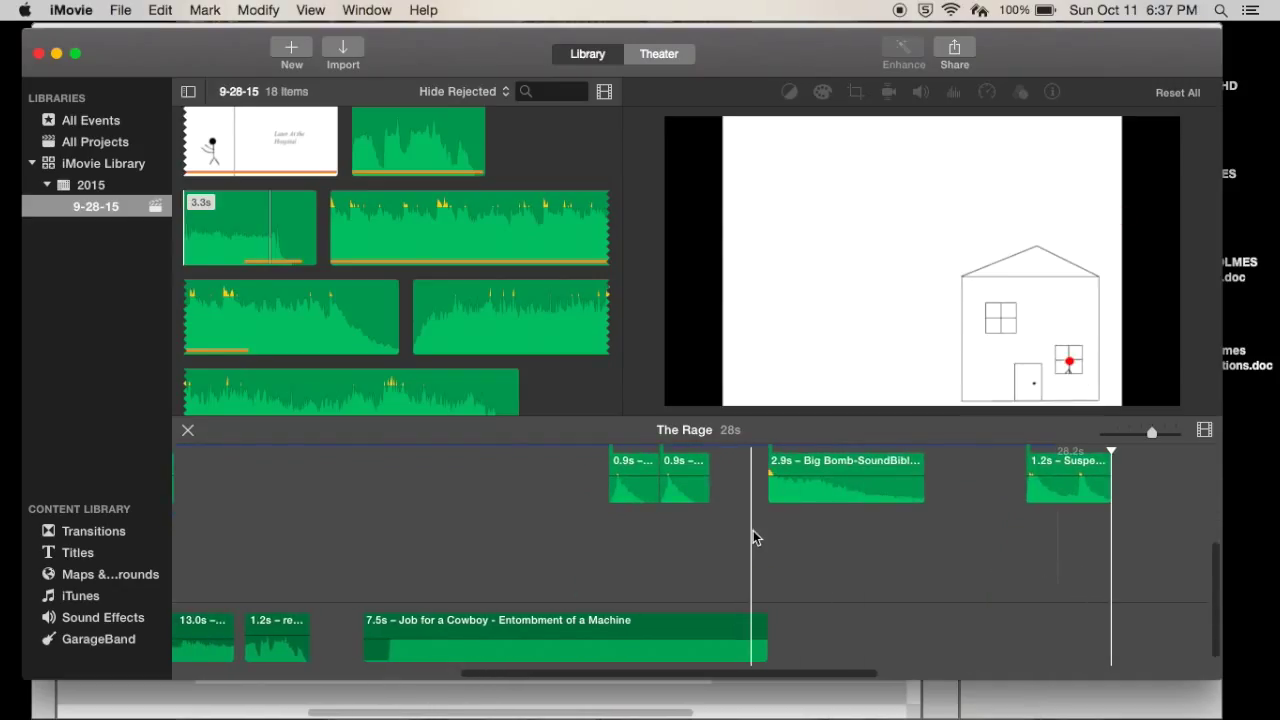
Open a new Safari window, search for "soundbible", and open the SoundBible.com site.
{"action": "mouse_move", "coordinate": [10, 270]}
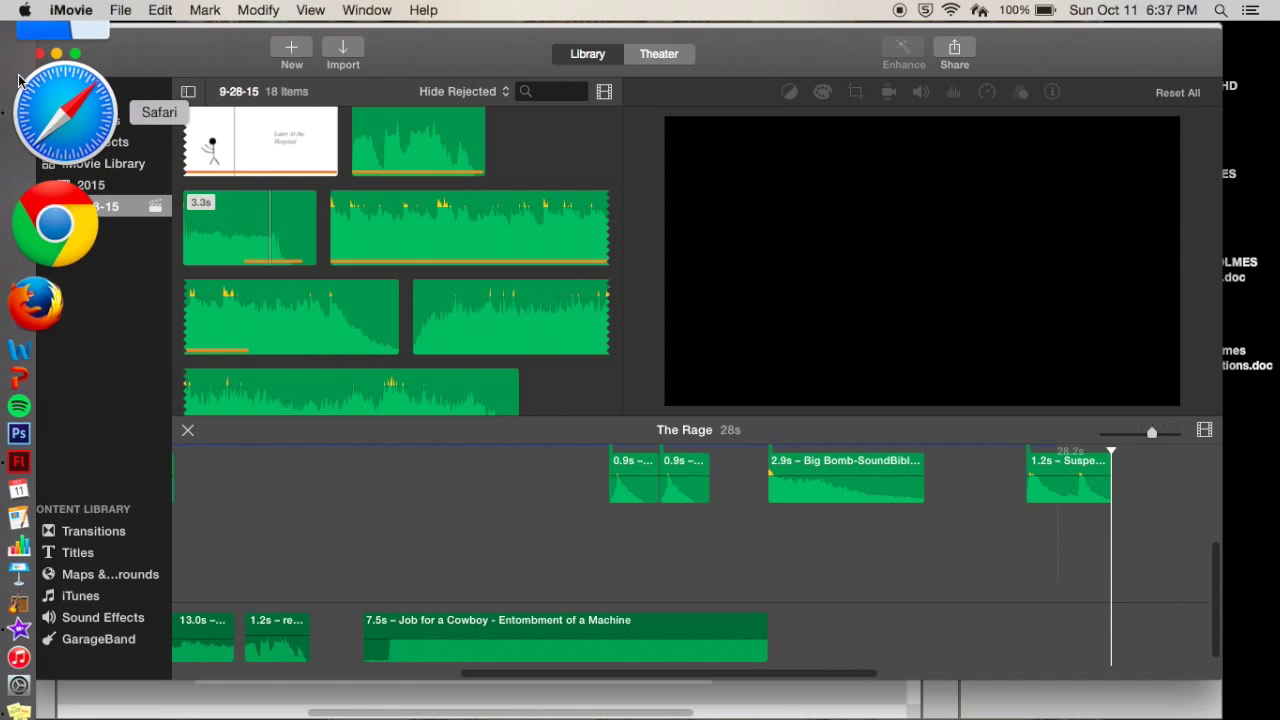
{"action": "right_click", "coordinate": [20, 85]}
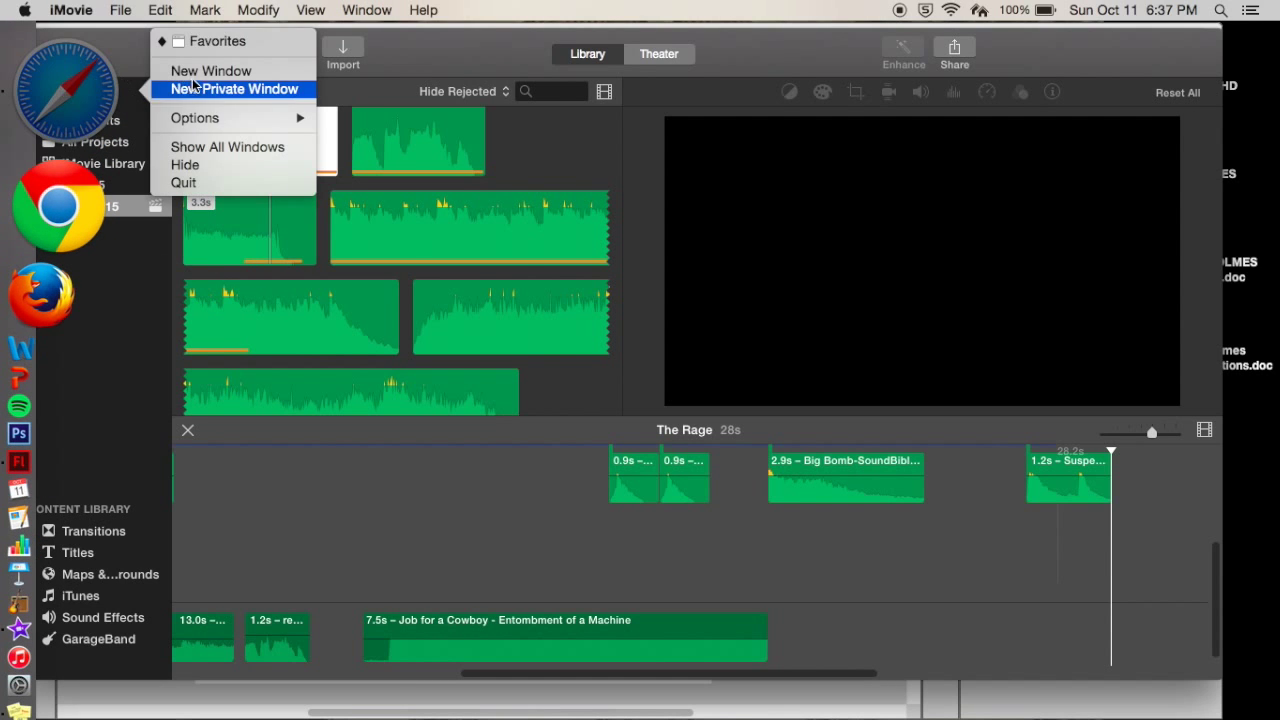
{"action": "left_click", "coordinate": [583, 318]}
{"action": "type", "text": "sou"}
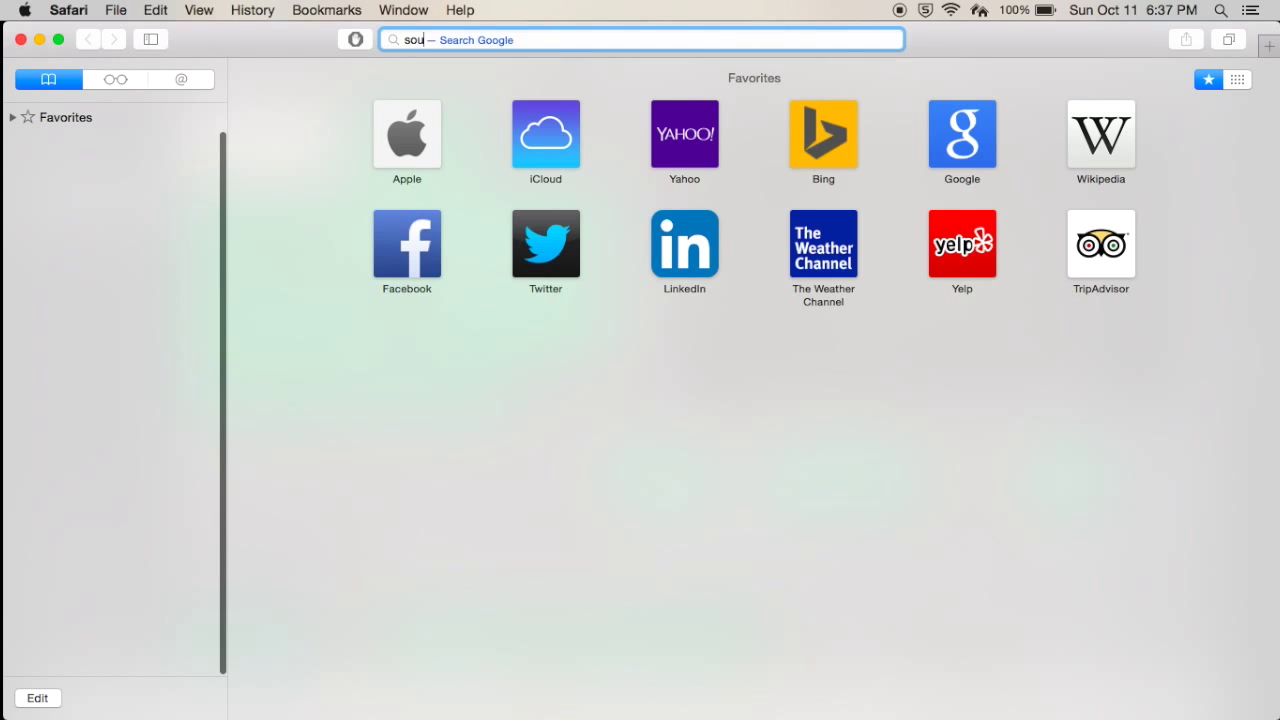
{"action": "type", "text": "ndbible"}
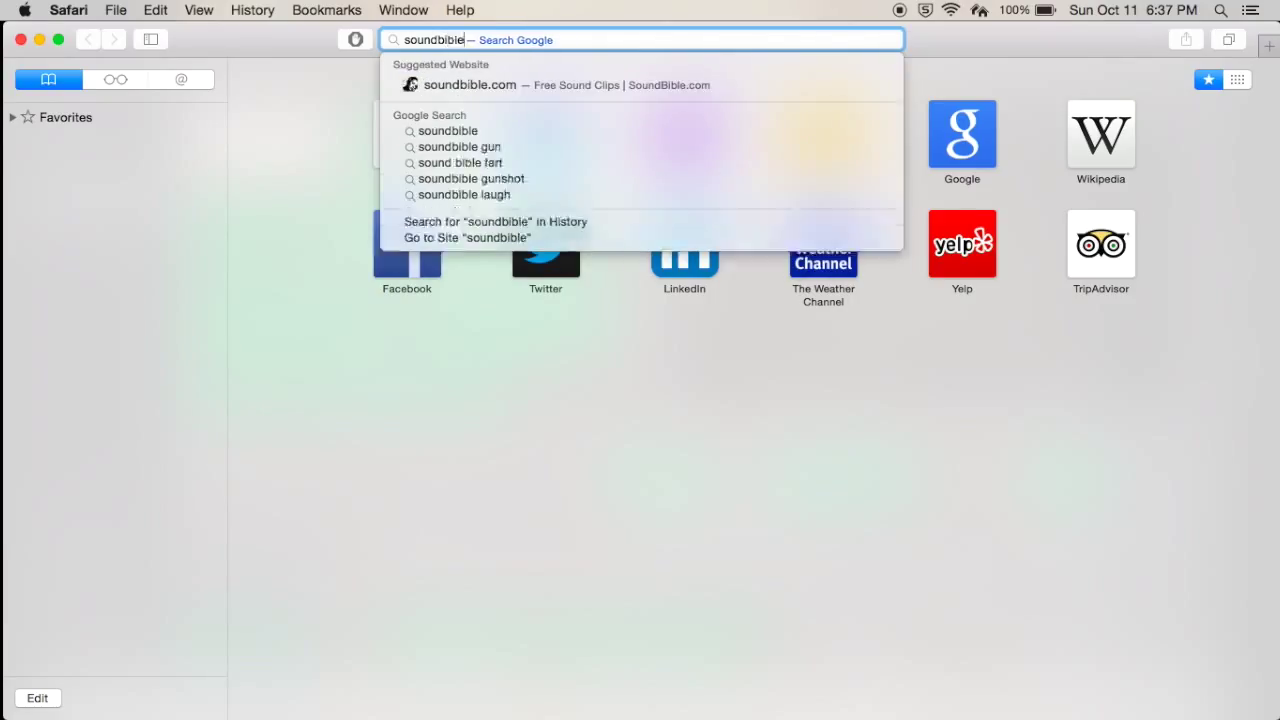
{"action": "key", "text": "Return"}
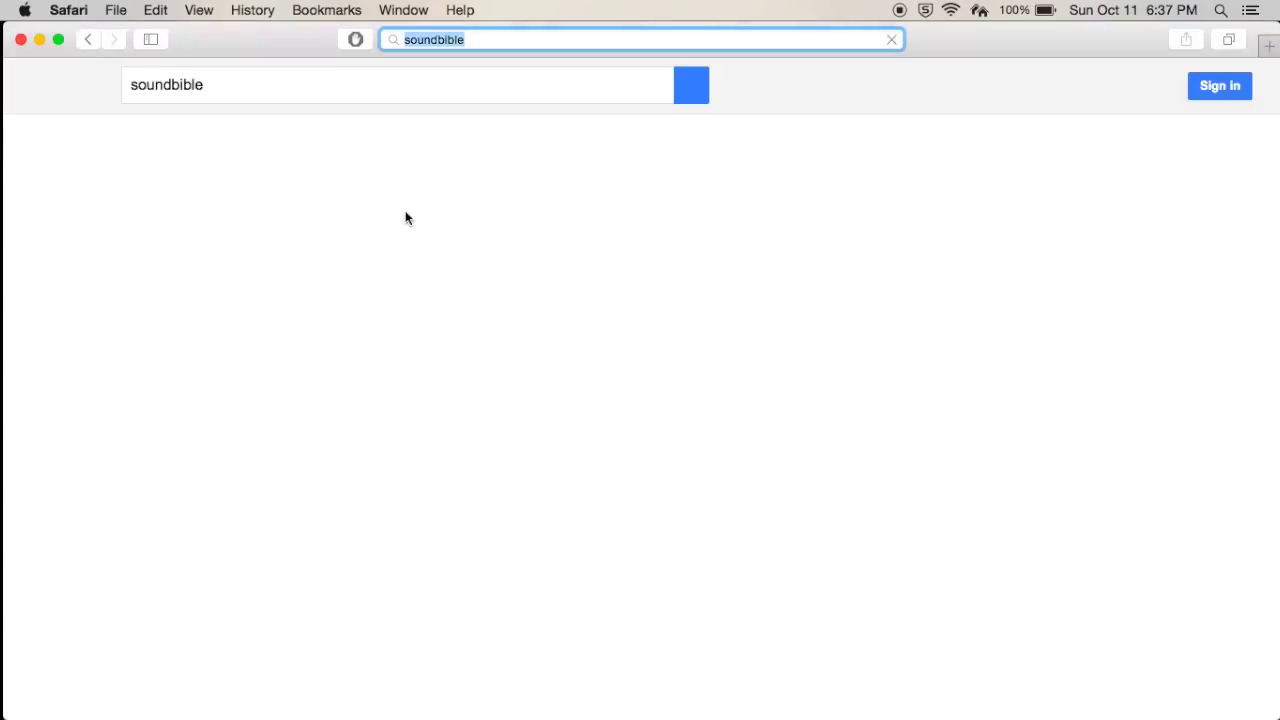
{"action": "left_click", "coordinate": [319, 228]}
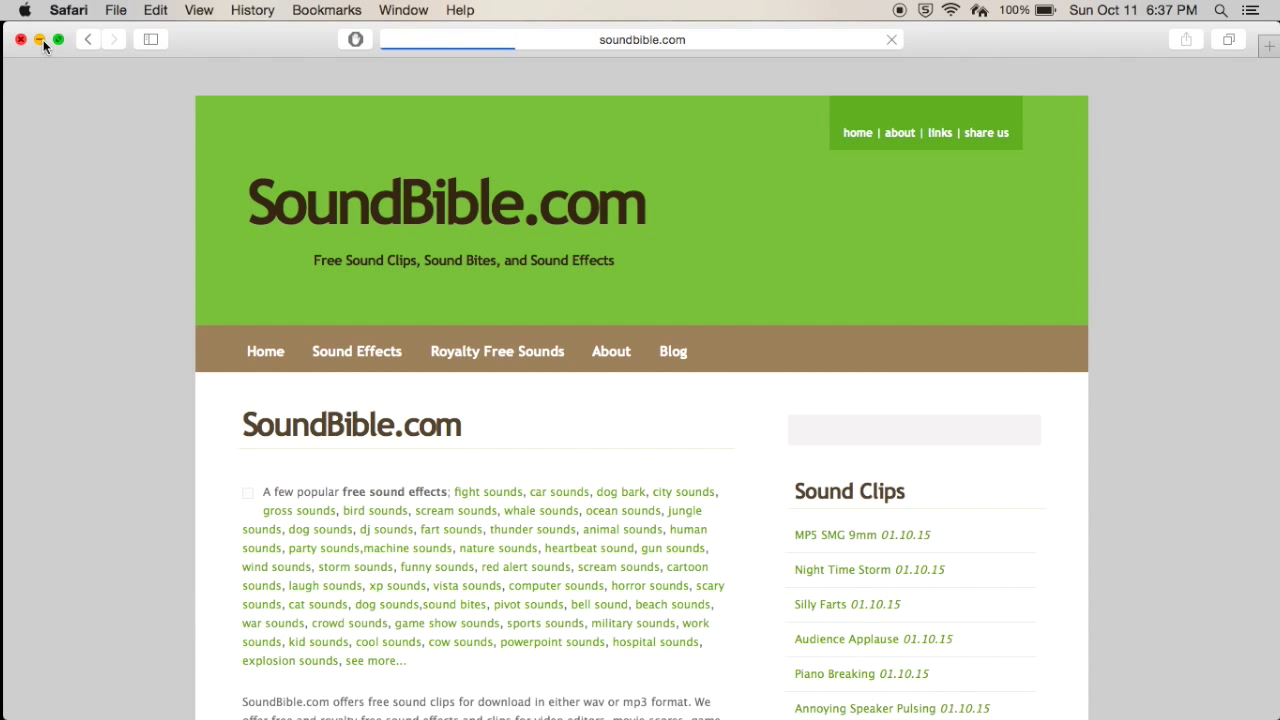
Look through the New Sound Clips list on SoundBible.com, and minimize the browser window.
{"action": "scroll", "coordinate": [674, 462], "scroll_direction": "down", "scroll_amount": 8}
{"action": "scroll", "coordinate": [674, 462], "scroll_direction": "down", "scroll_amount": 5}
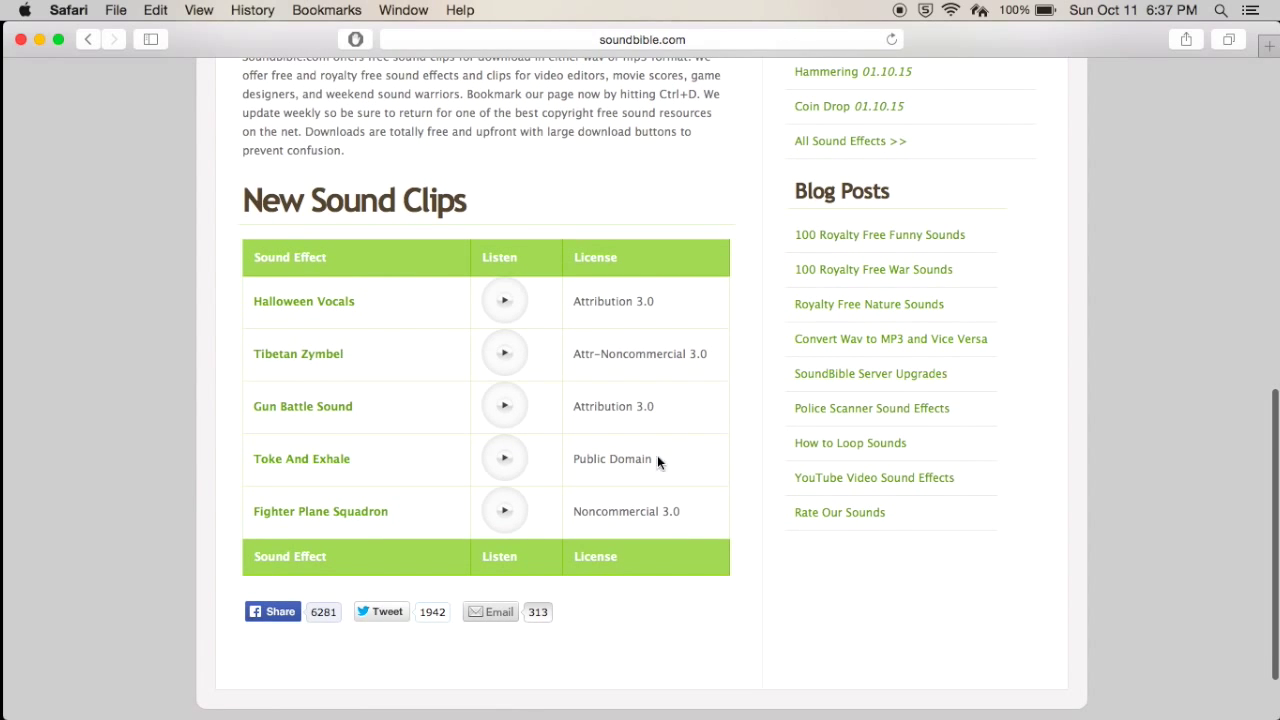
{"action": "scroll", "coordinate": [396, 404], "scroll_direction": "up", "scroll_amount": 8}
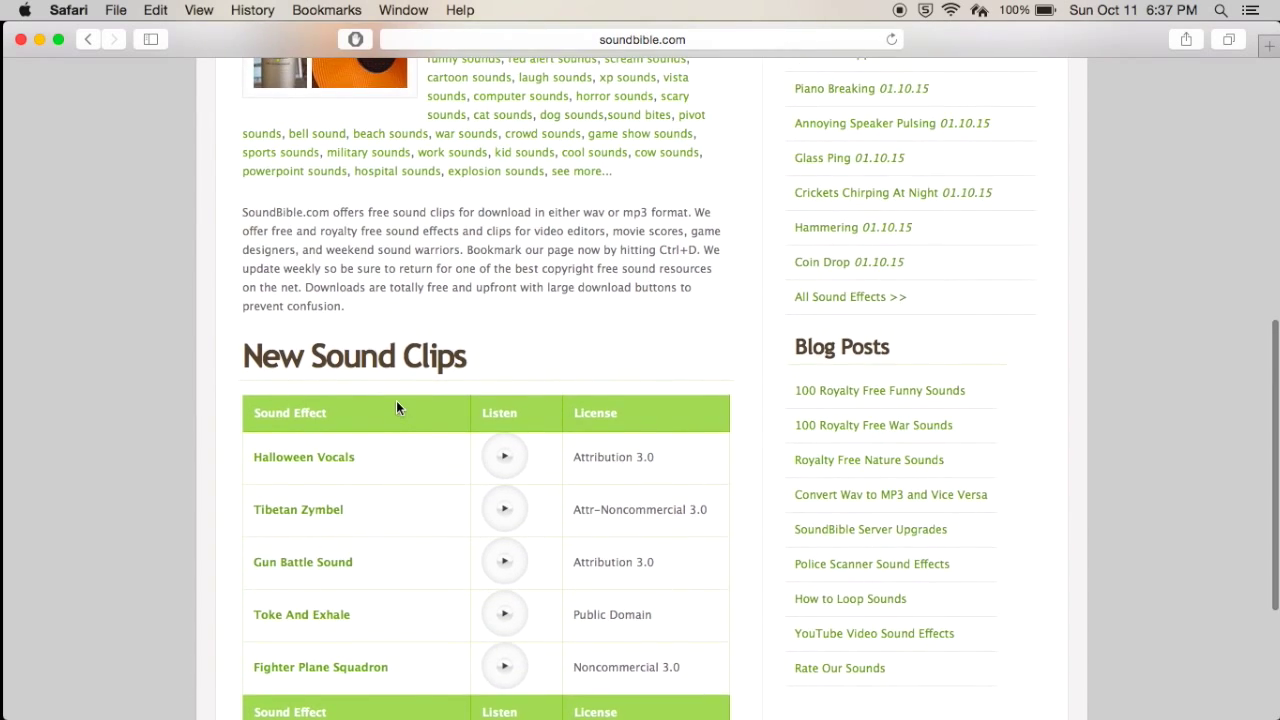
{"action": "left_click", "coordinate": [39, 39]}
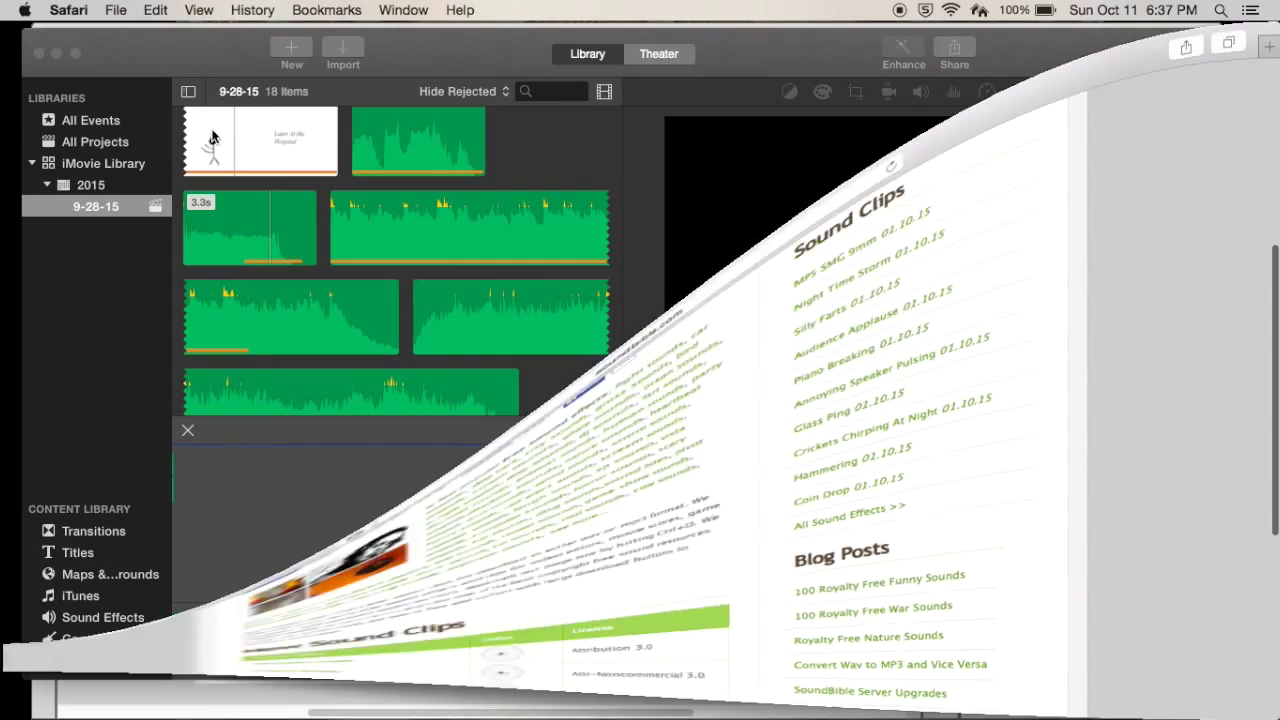
Review the placement of the Elysium Medium, Job for a Cowboy and Big Bomb audio clips in The Rage timeline.
{"action": "scroll", "coordinate": [644, 510], "scroll_direction": "left", "scroll_amount": 10}
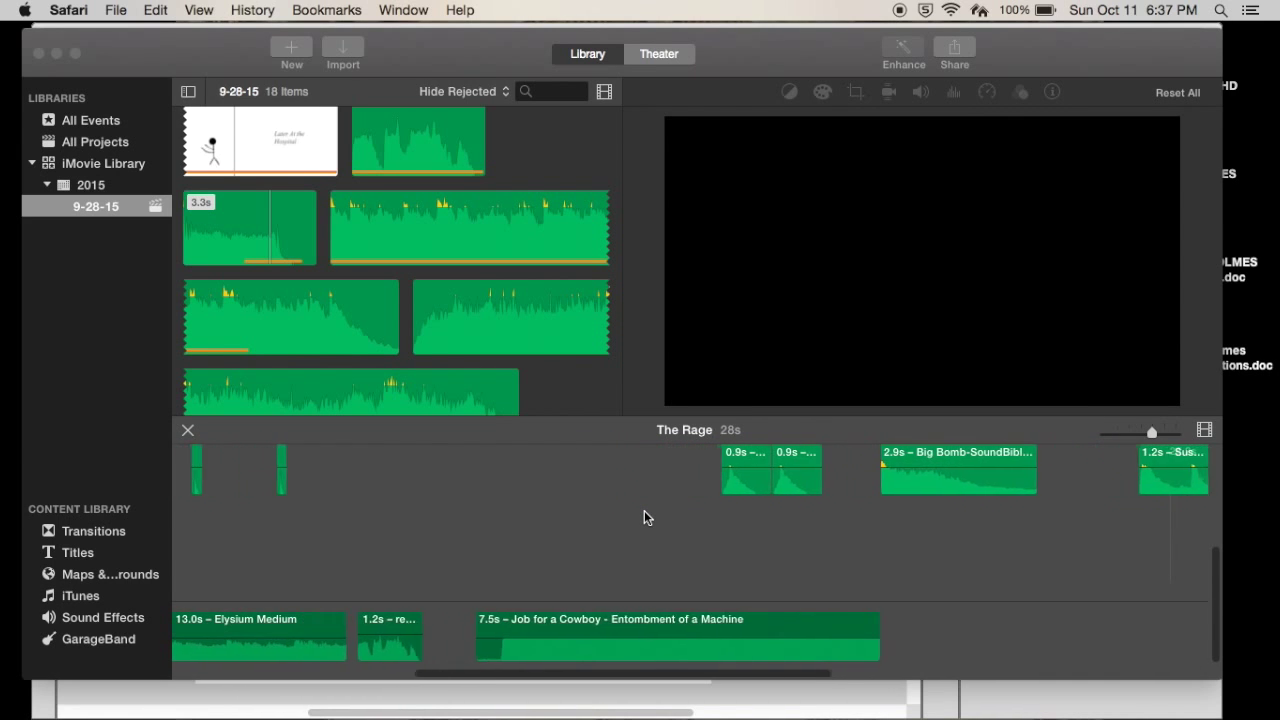
{"action": "scroll", "coordinate": [694, 526], "scroll_direction": "right", "scroll_amount": 10}
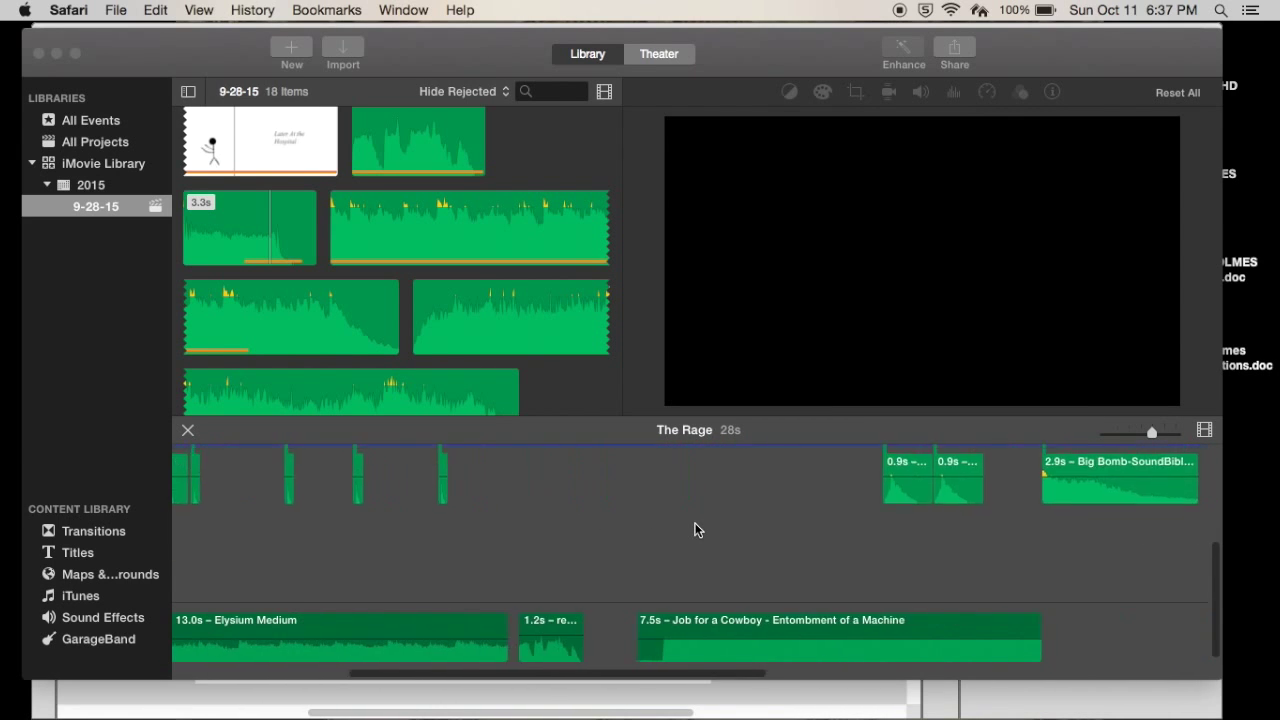
{"action": "scroll", "coordinate": [697, 529], "scroll_direction": "right", "scroll_amount": 10}
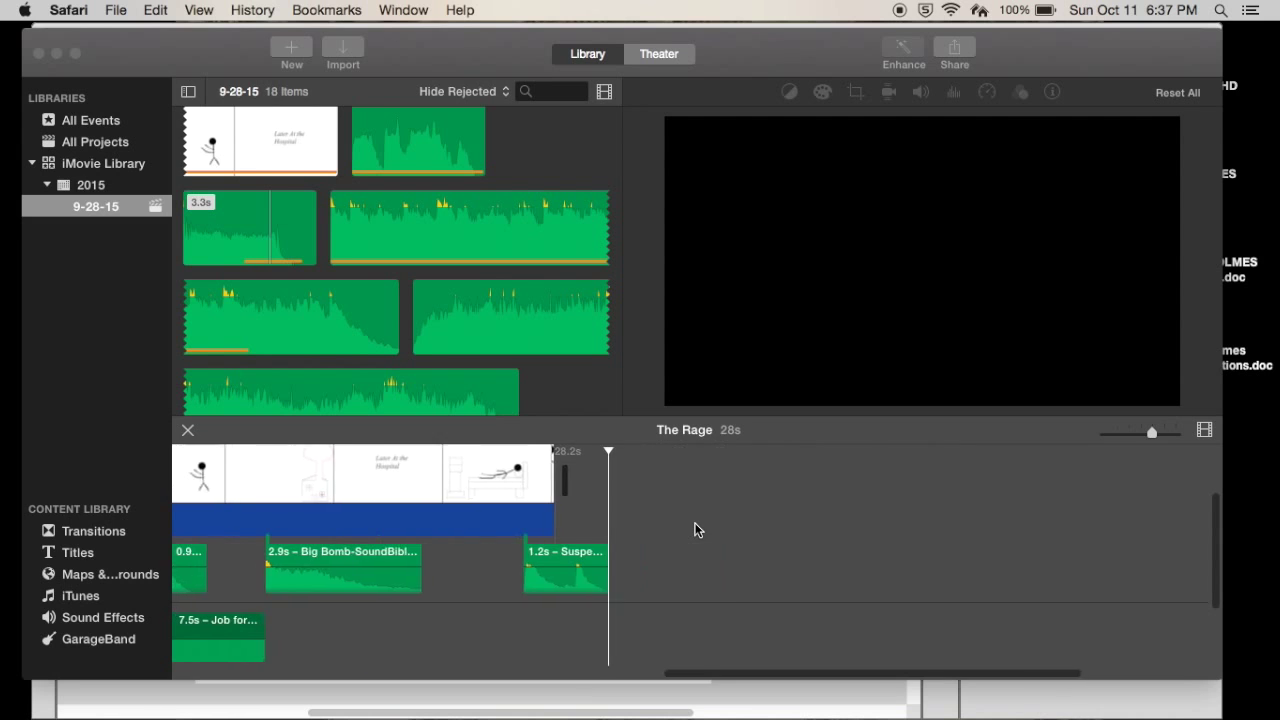
{"action": "scroll", "coordinate": [697, 529], "scroll_direction": "down", "scroll_amount": 3}
{"action": "scroll", "coordinate": [697, 529], "scroll_direction": "left", "scroll_amount": 6}
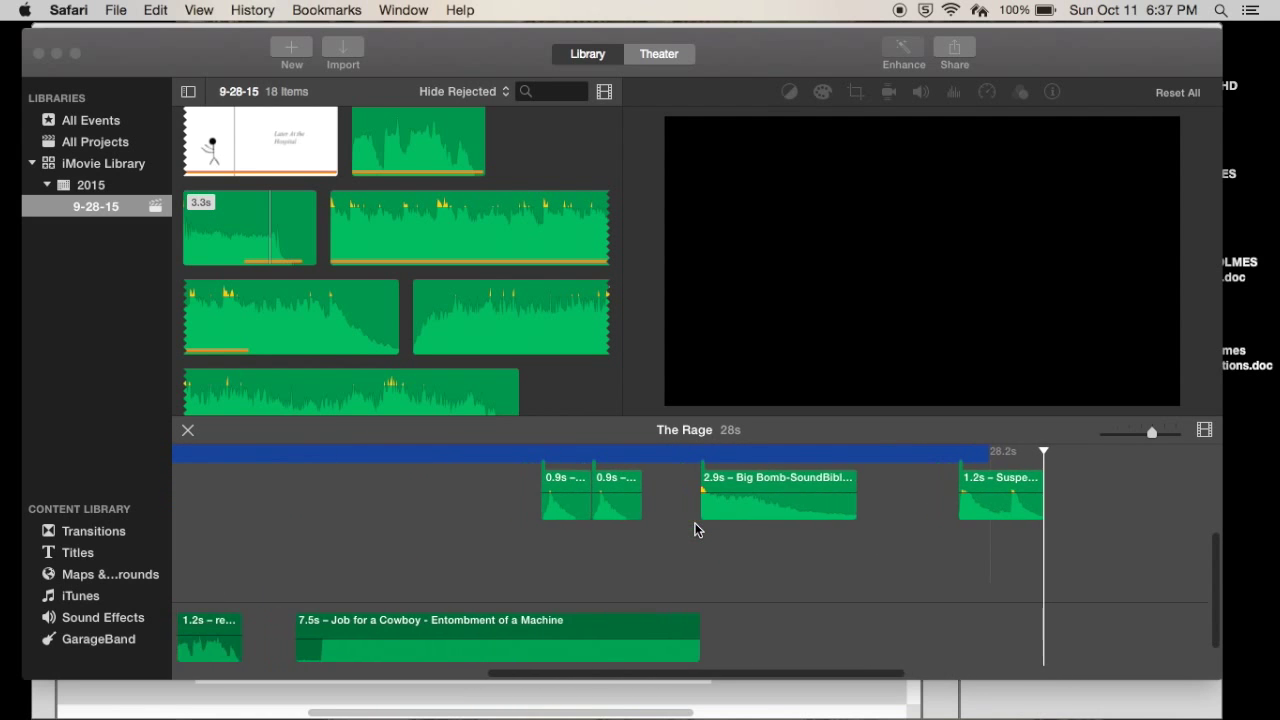
{"action": "scroll", "coordinate": [420, 519], "scroll_direction": "left", "scroll_amount": 5}
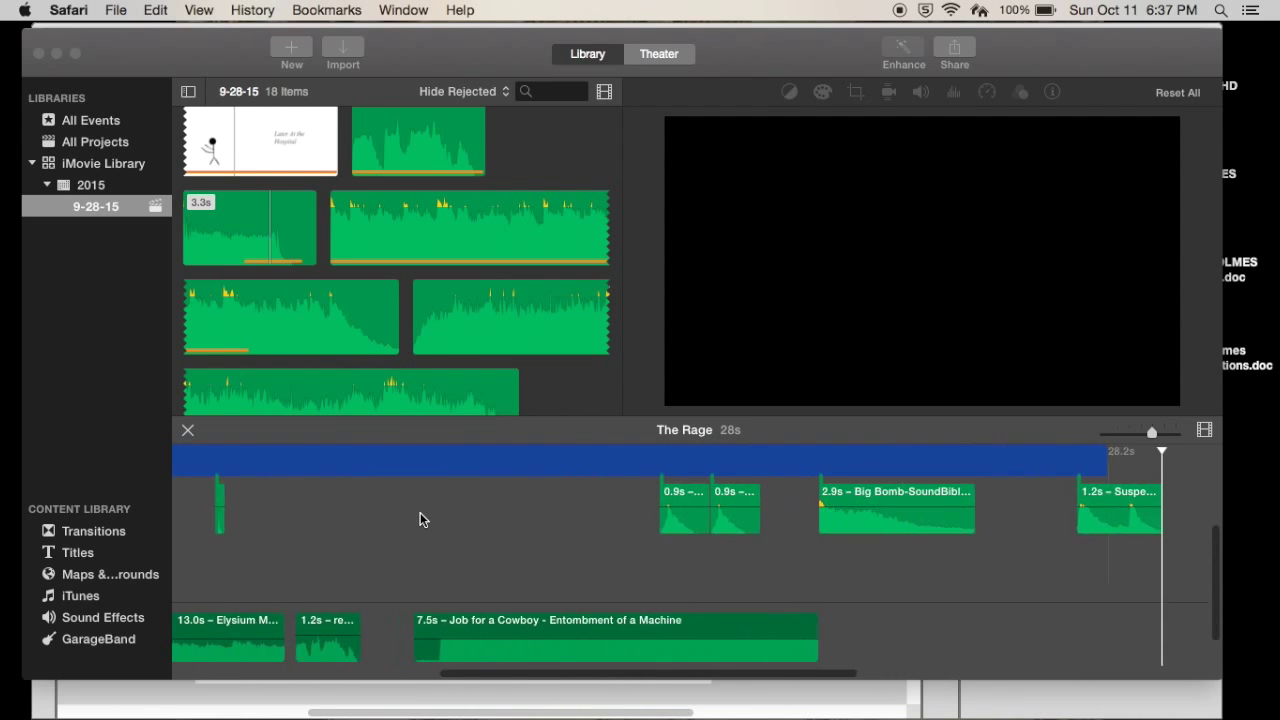
Play The Rage project from just before the Job for a Cowboy music clip.
{"action": "left_click", "coordinate": [527, 458]}
{"action": "left_click", "coordinate": [507, 480]}
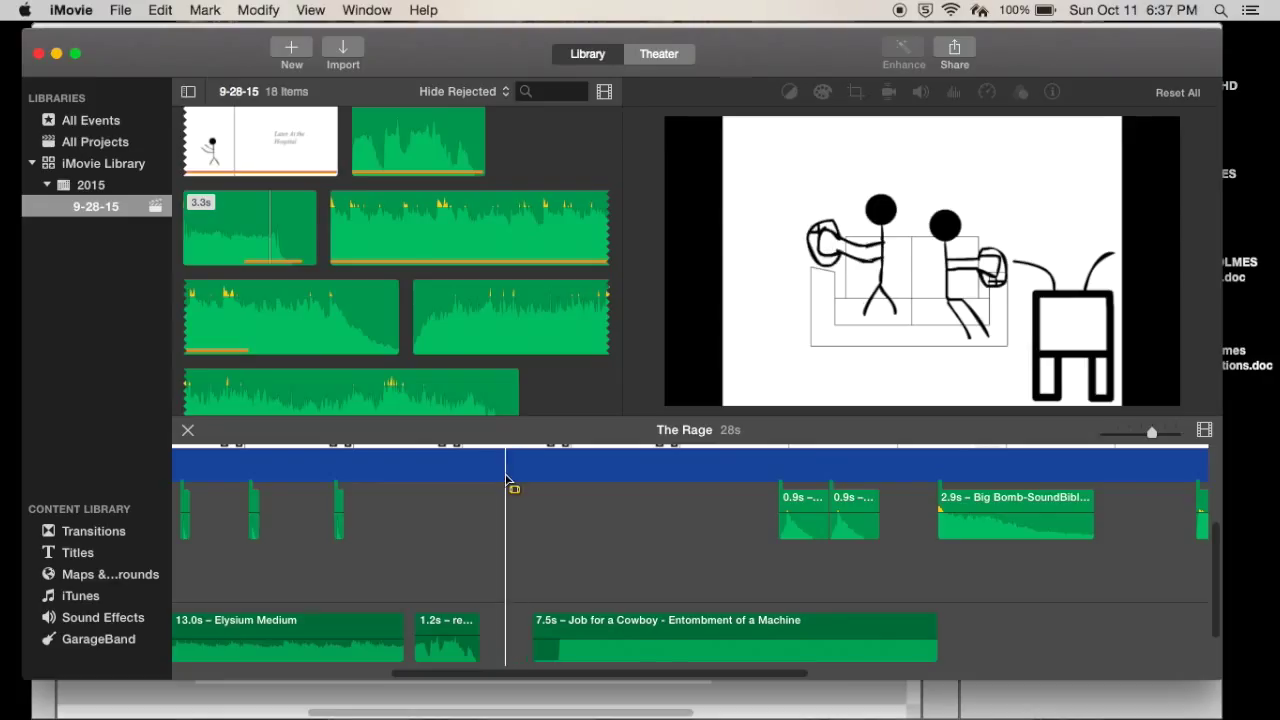
{"action": "left_click_drag", "start_coordinate": [507, 480], "coordinate": [523, 480]}
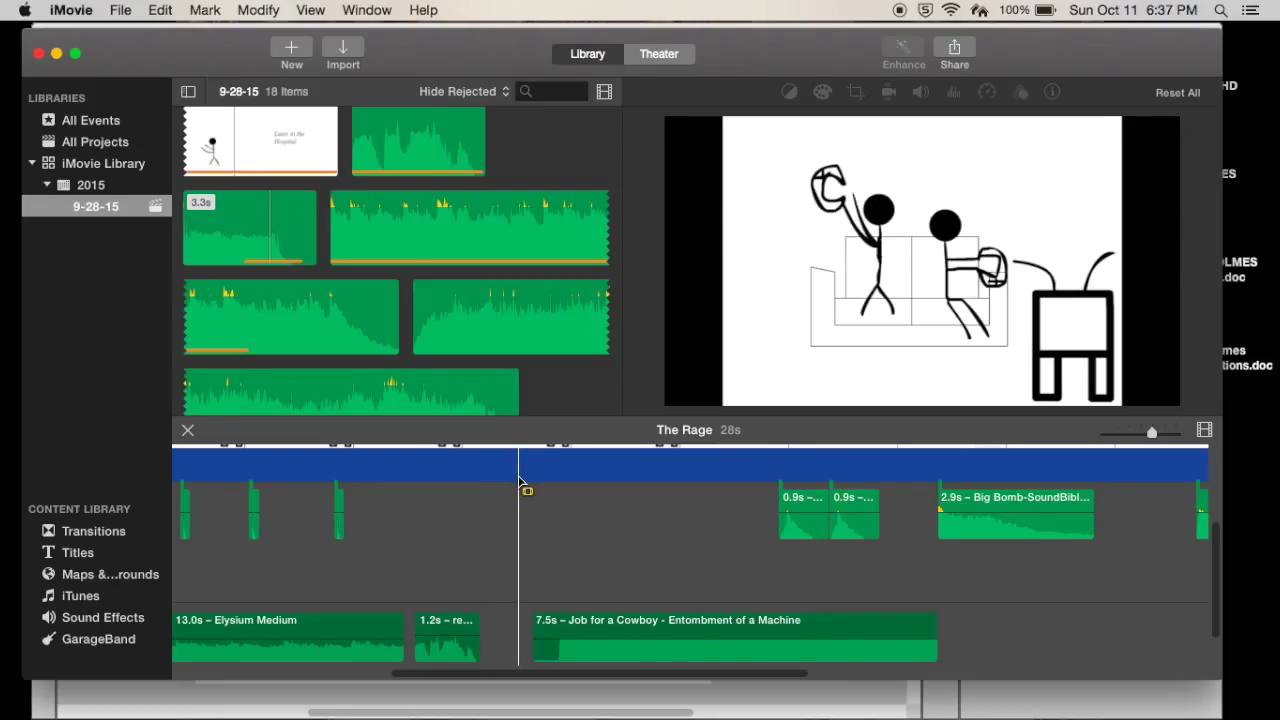
{"action": "key", "text": "space"}
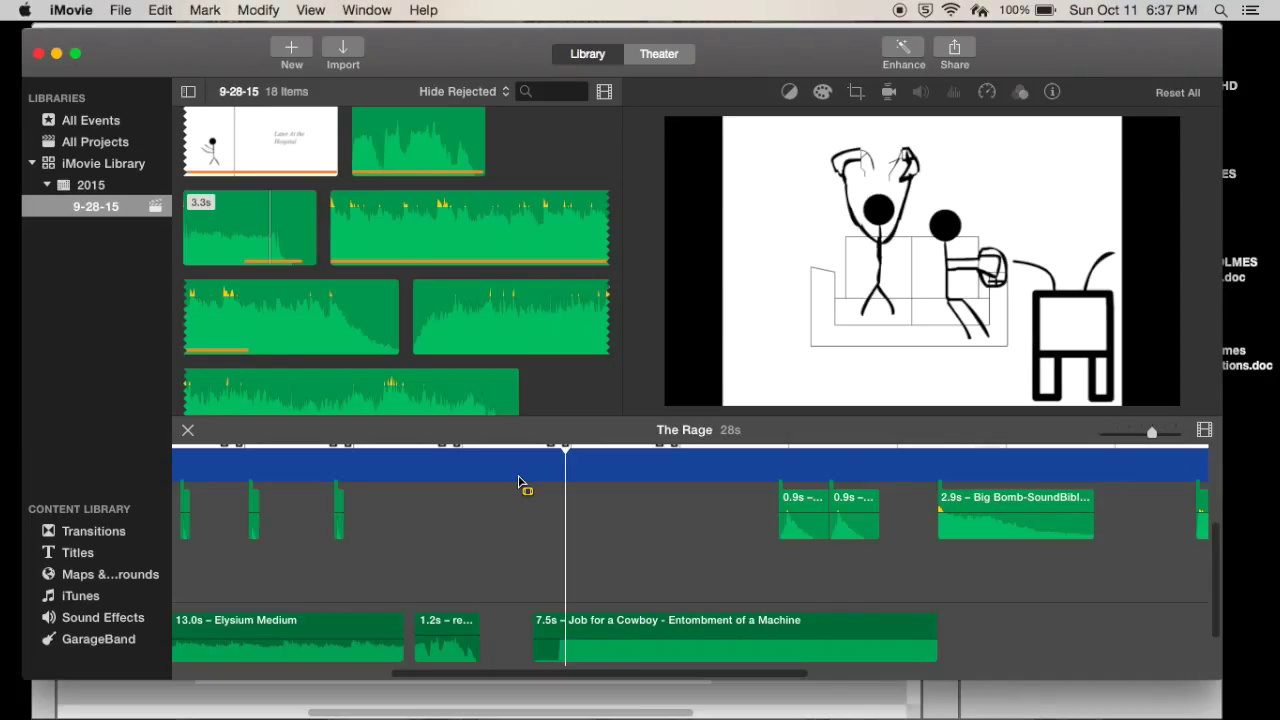
Bring up the minimized Audio Recording window, and return to The Rage project in iMovie.
{"action": "mouse_move", "coordinate": [3, 653]}
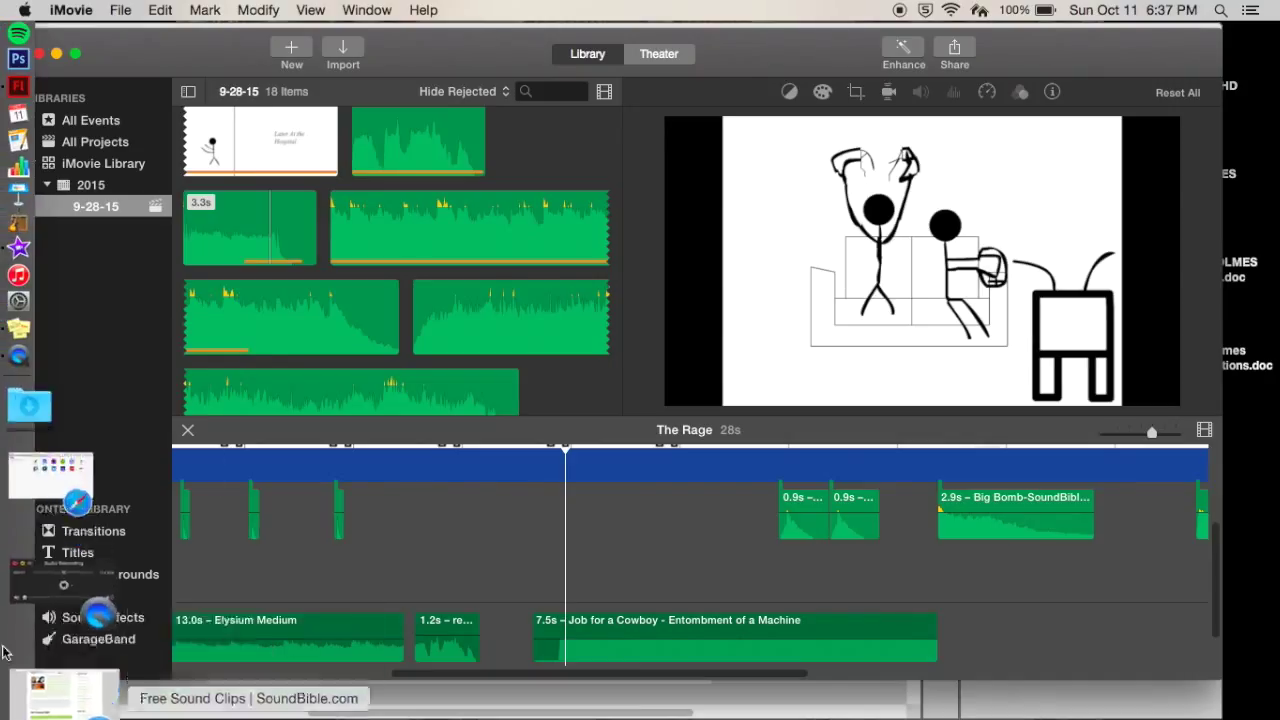
{"action": "left_click", "coordinate": [8, 632]}
{"action": "left_click", "coordinate": [505, 535]}
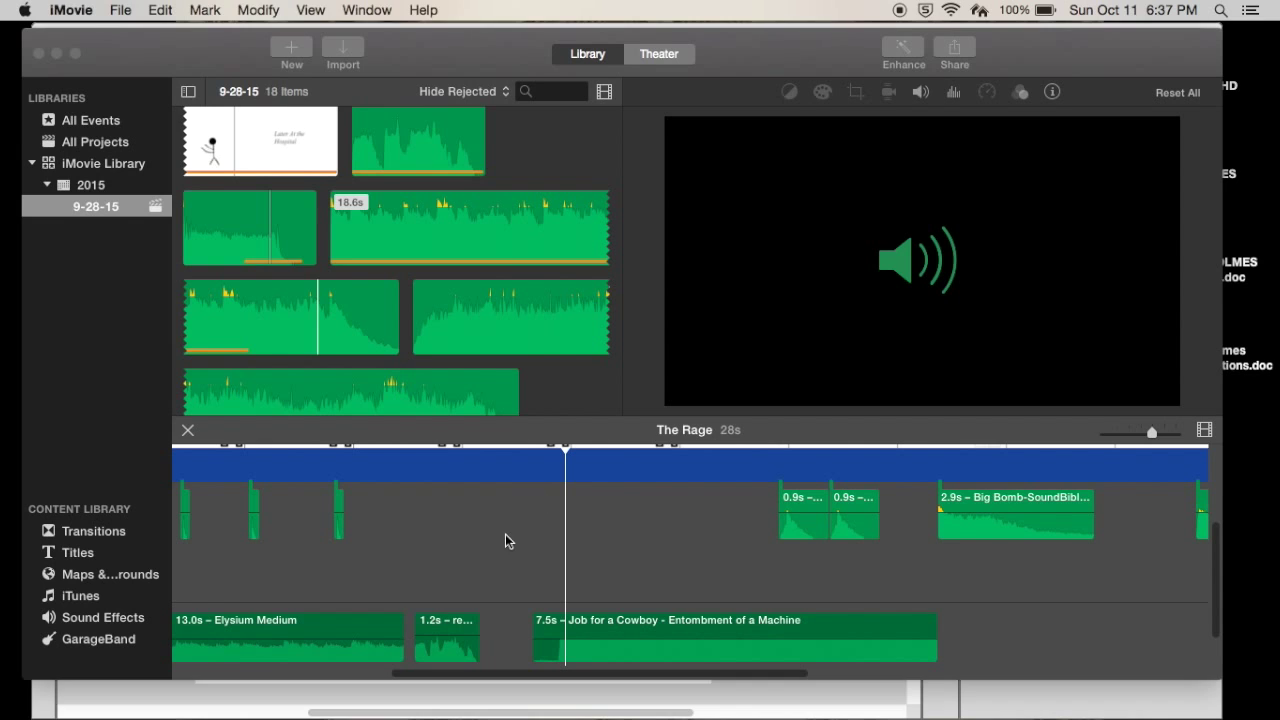
Switch back to Flash, and review the Controller, Jump and TV layers along the timeline from frame 1 to about frame 340.
{"action": "key", "text": "ctrl+Up"}
{"action": "left_click", "coordinate": [862, 388]}
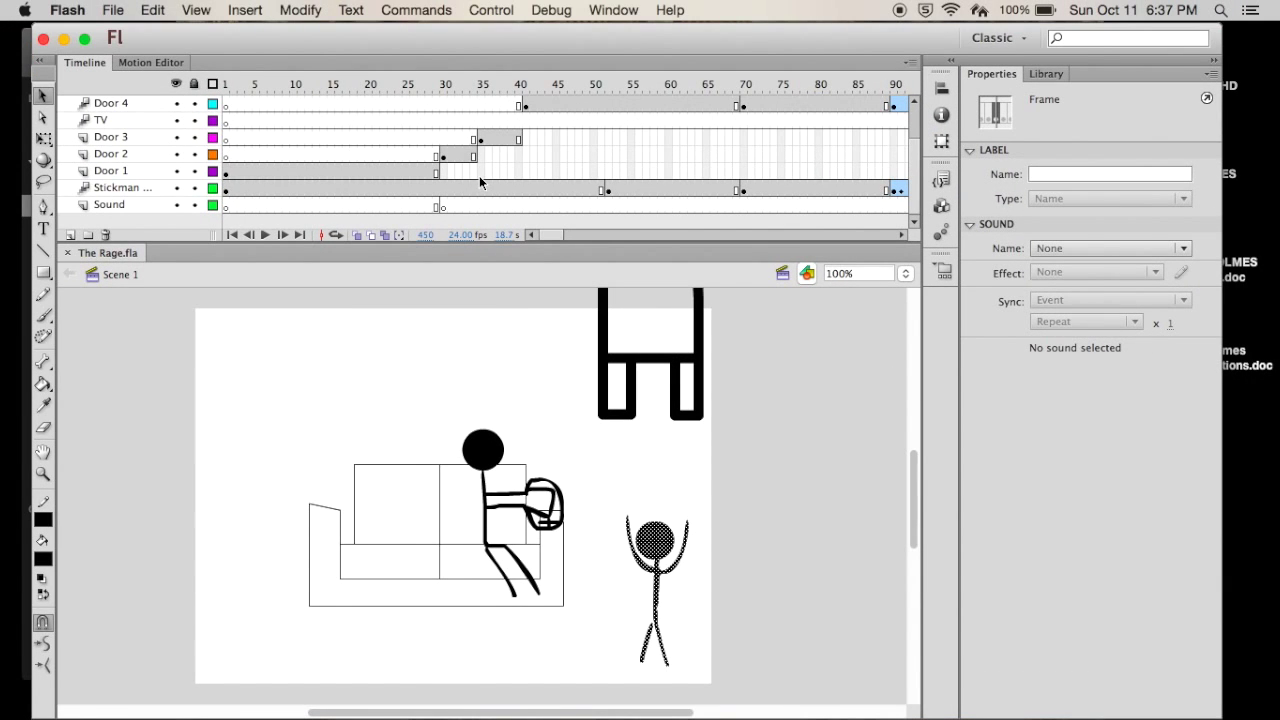
{"action": "scroll", "coordinate": [479, 176], "scroll_direction": "up", "scroll_amount": 3}
{"action": "scroll", "coordinate": [479, 176], "scroll_direction": "right", "scroll_amount": 10}
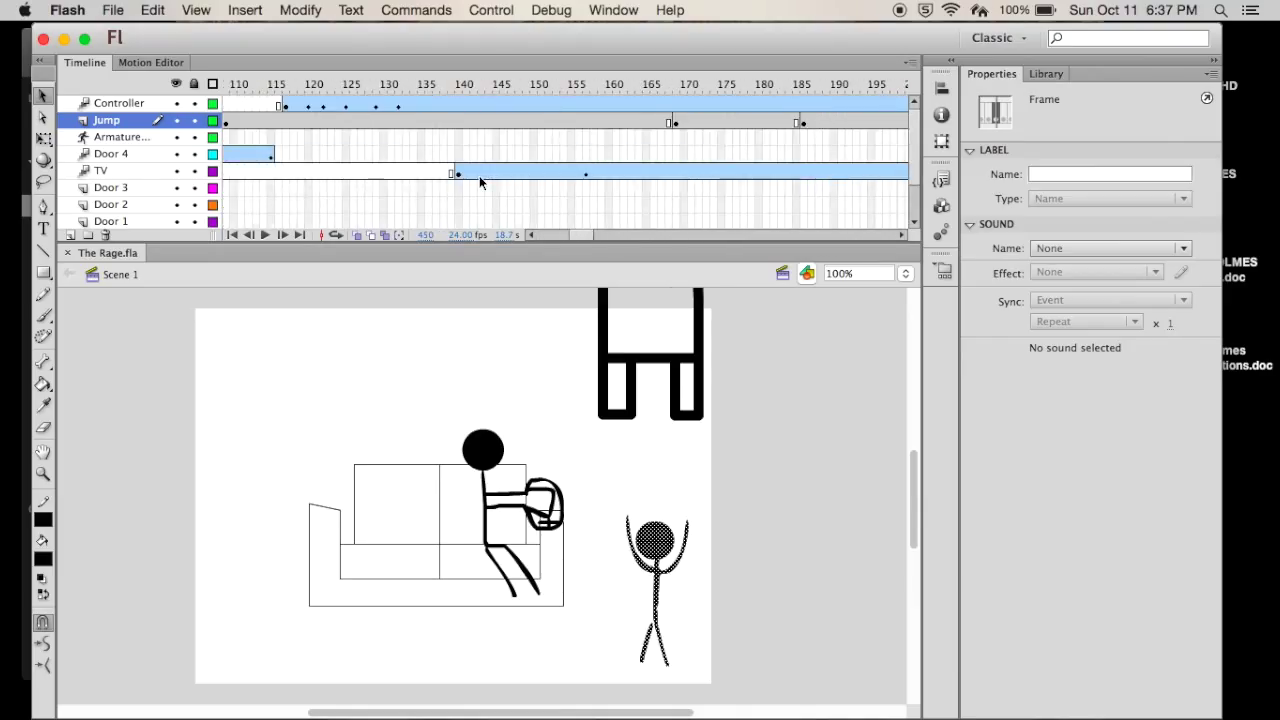
{"action": "scroll", "coordinate": [479, 183], "scroll_direction": "right", "scroll_amount": 13}
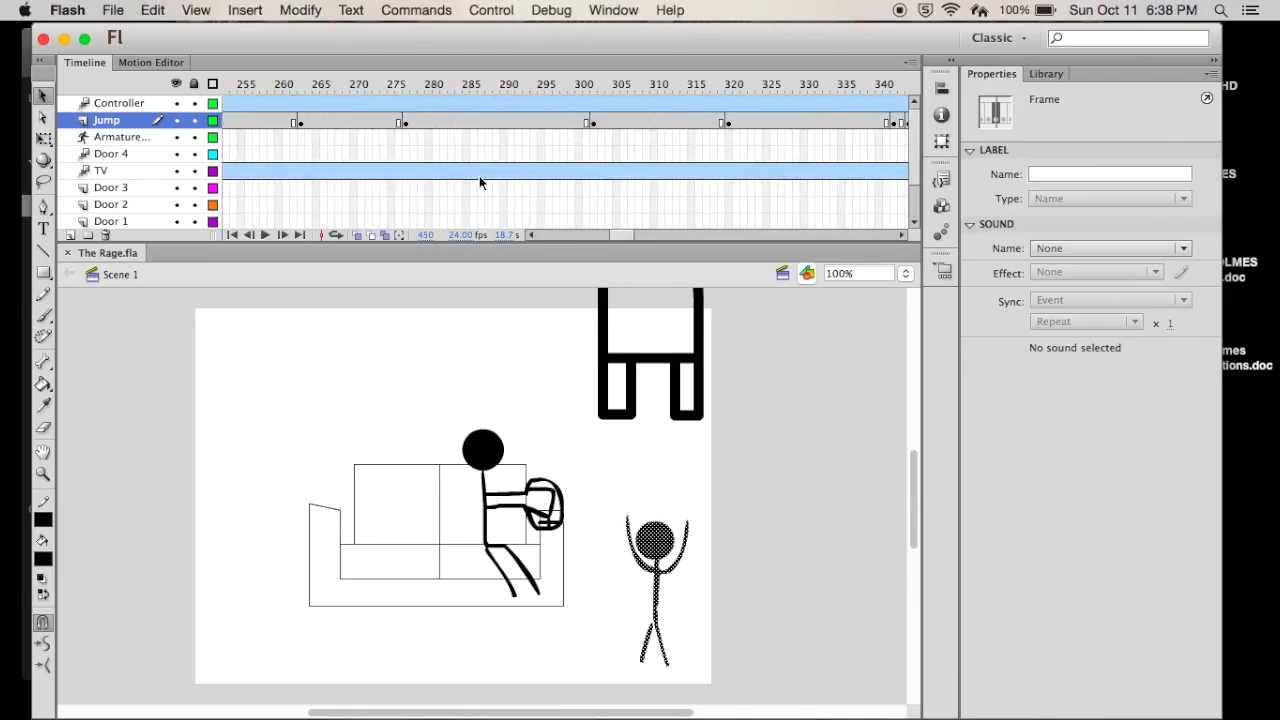
Review the Jump and TV layers up to about frame 485, and the Door, Stickman and Sound layers back to frame 1.
{"action": "scroll", "coordinate": [479, 183], "scroll_direction": "right", "scroll_amount": 5}
{"action": "scroll", "coordinate": [633, 137], "scroll_direction": "right", "scroll_amount": 11}
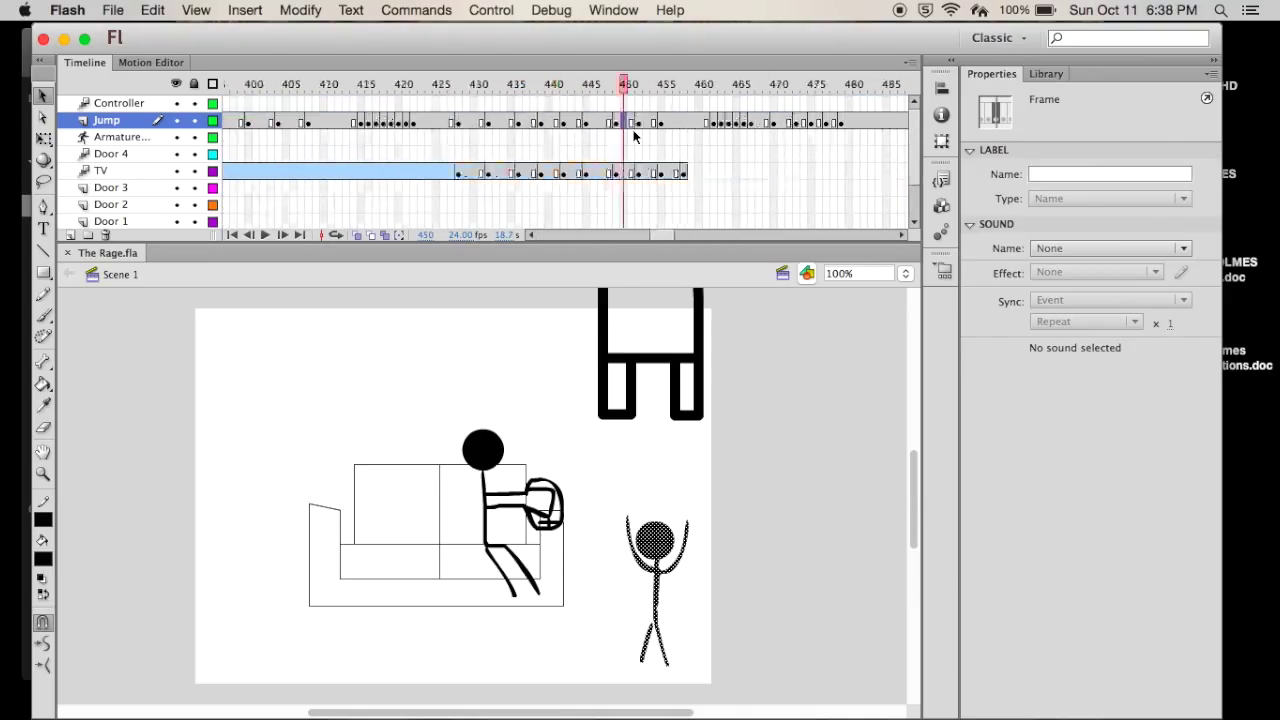
{"action": "scroll", "coordinate": [596, 155], "scroll_direction": "down", "scroll_amount": 3}
{"action": "scroll", "coordinate": [596, 155], "scroll_direction": "left", "scroll_amount": 20}
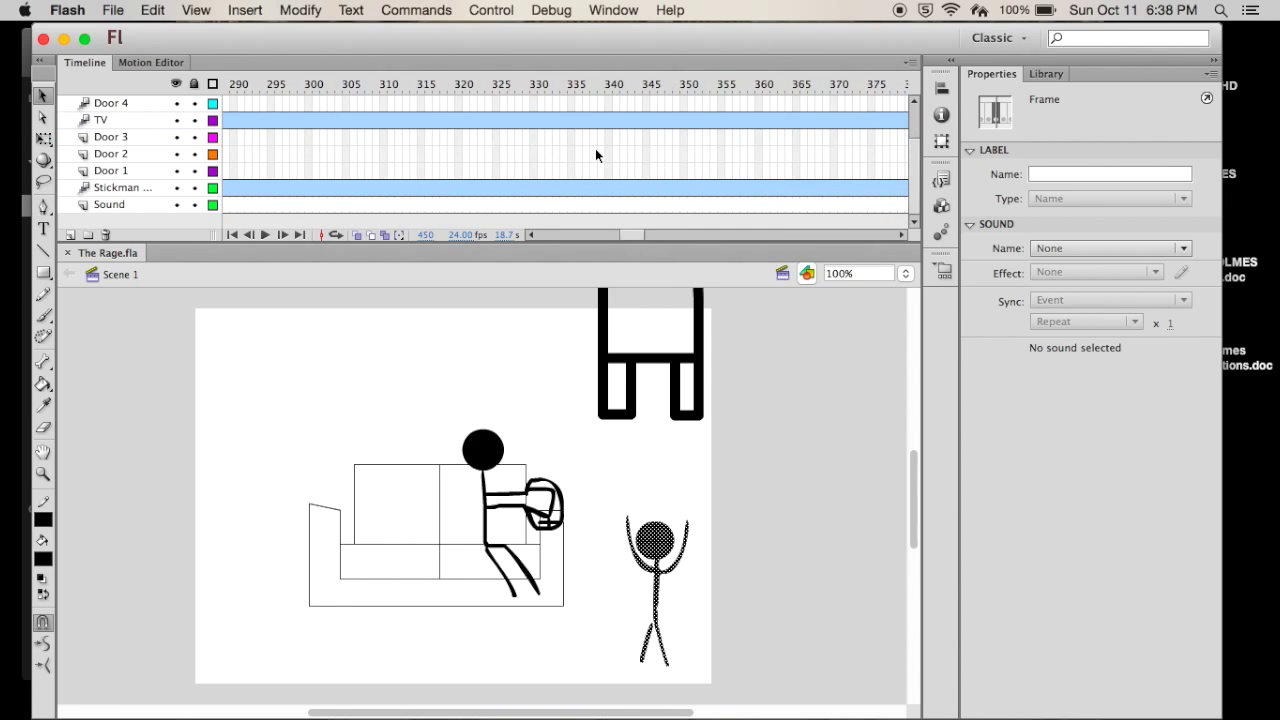
{"action": "scroll", "coordinate": [595, 155], "scroll_direction": "left", "scroll_amount": 3}
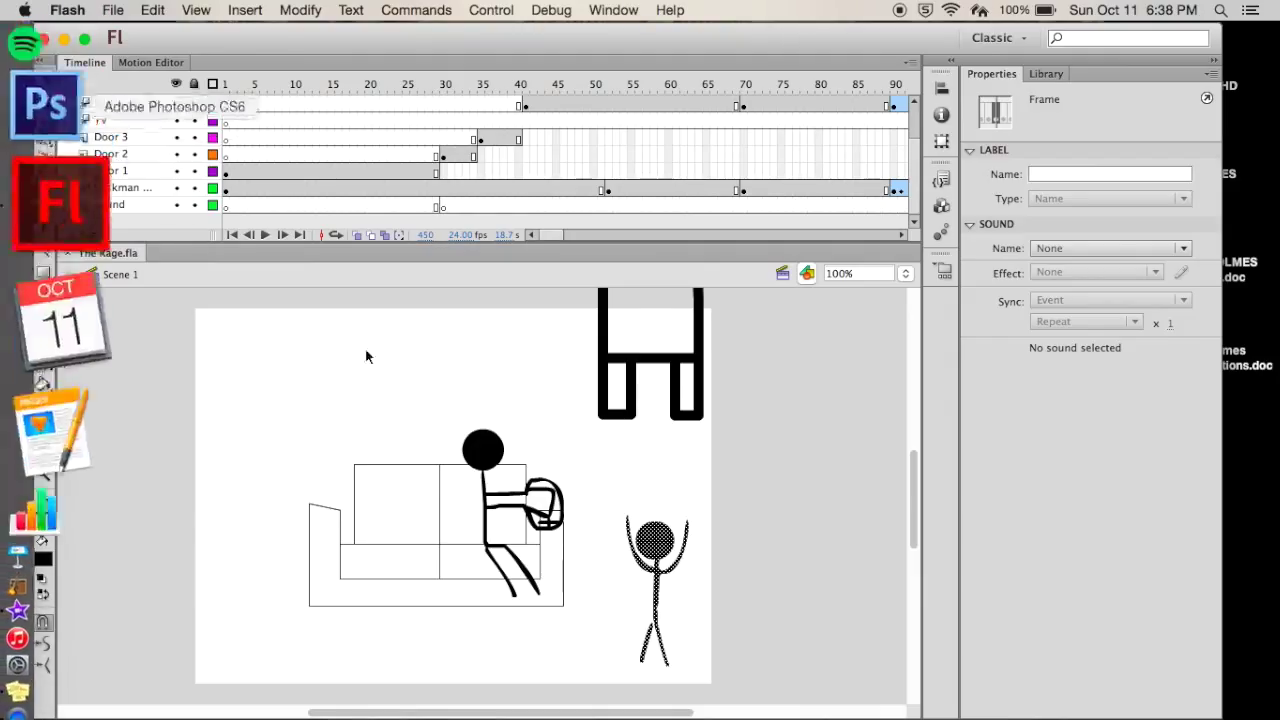
Open Independent_Project_PLAN copy.doc from the Independent Project Flash folder in CLASSES > Vision_Tek, and read its technical resources section.
{"action": "double_click", "coordinate": [1234, 175]}
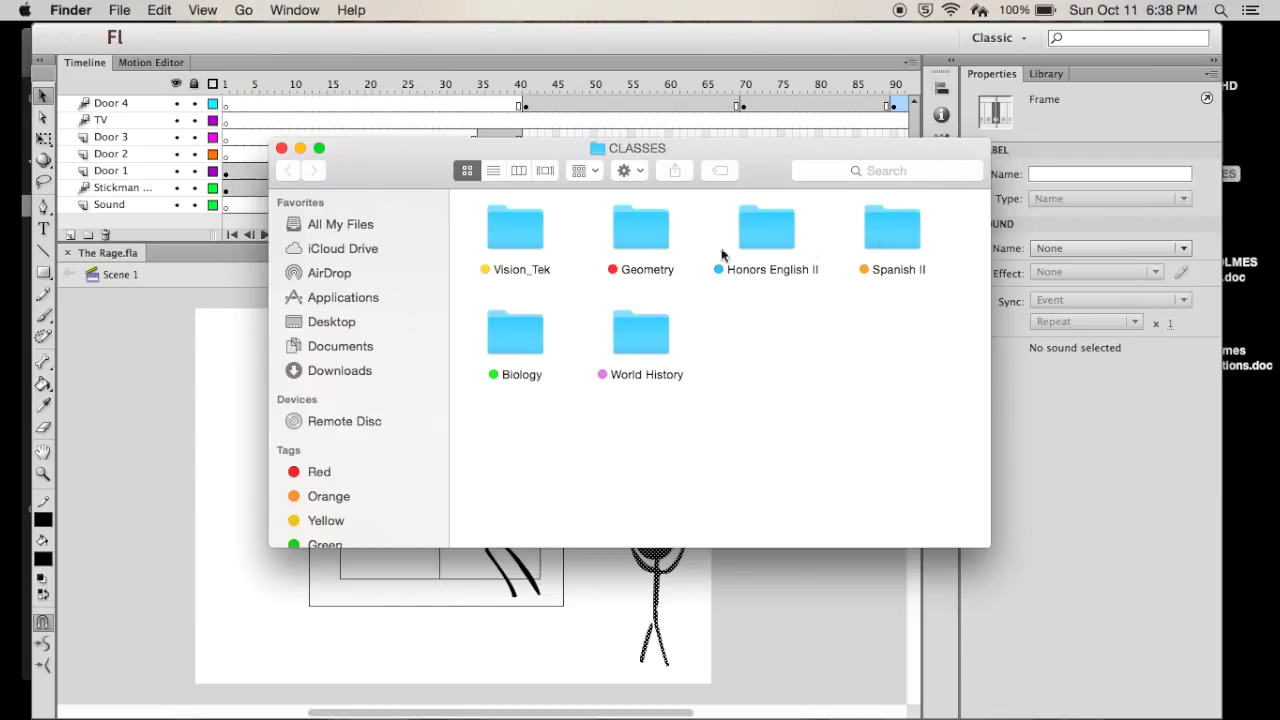
{"action": "double_click", "coordinate": [527, 247]}
{"action": "double_click", "coordinate": [627, 228]}
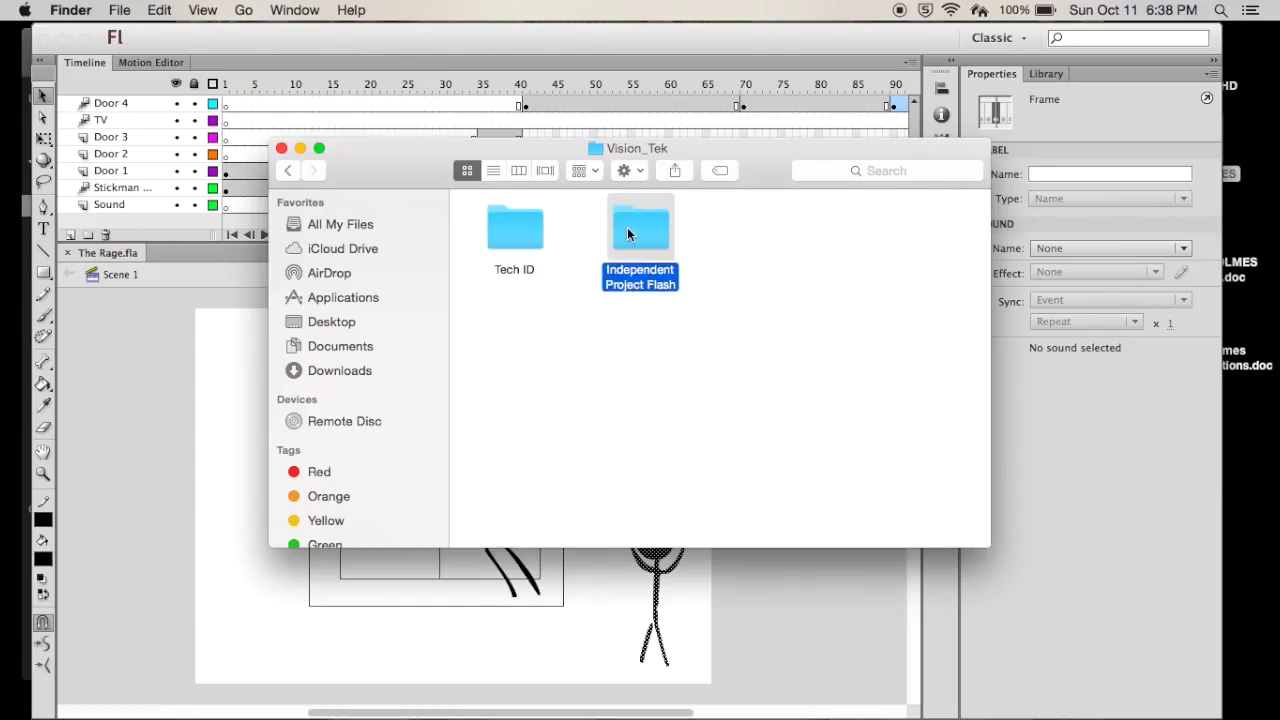
{"action": "left_click", "coordinate": [521, 203]}
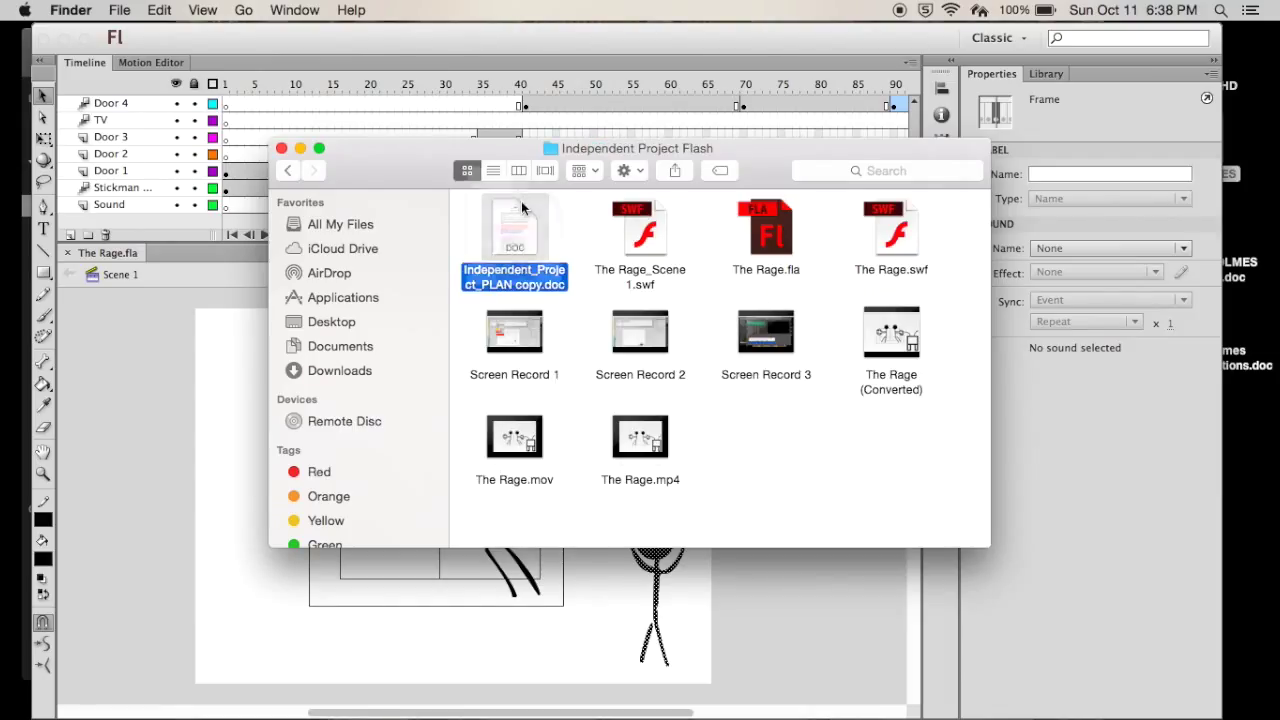
{"action": "double_click", "coordinate": [521, 205]}
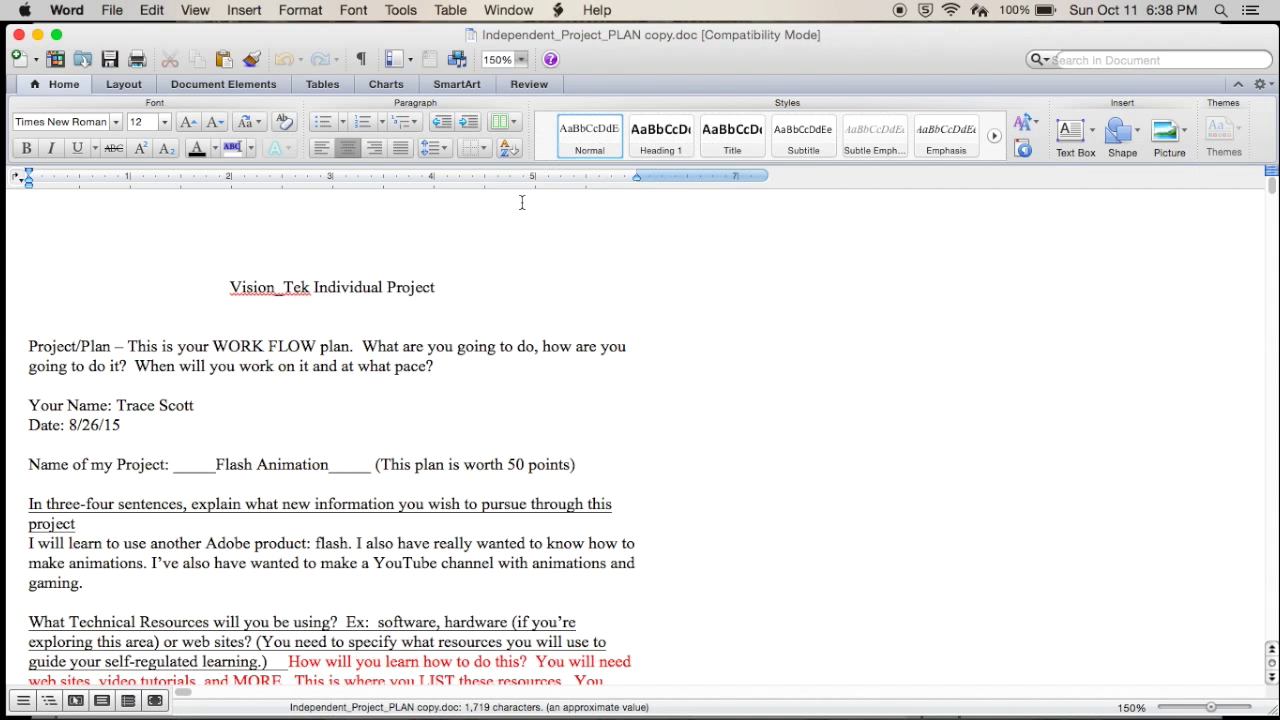
{"action": "scroll", "coordinate": [422, 398], "scroll_direction": "down", "scroll_amount": 5}
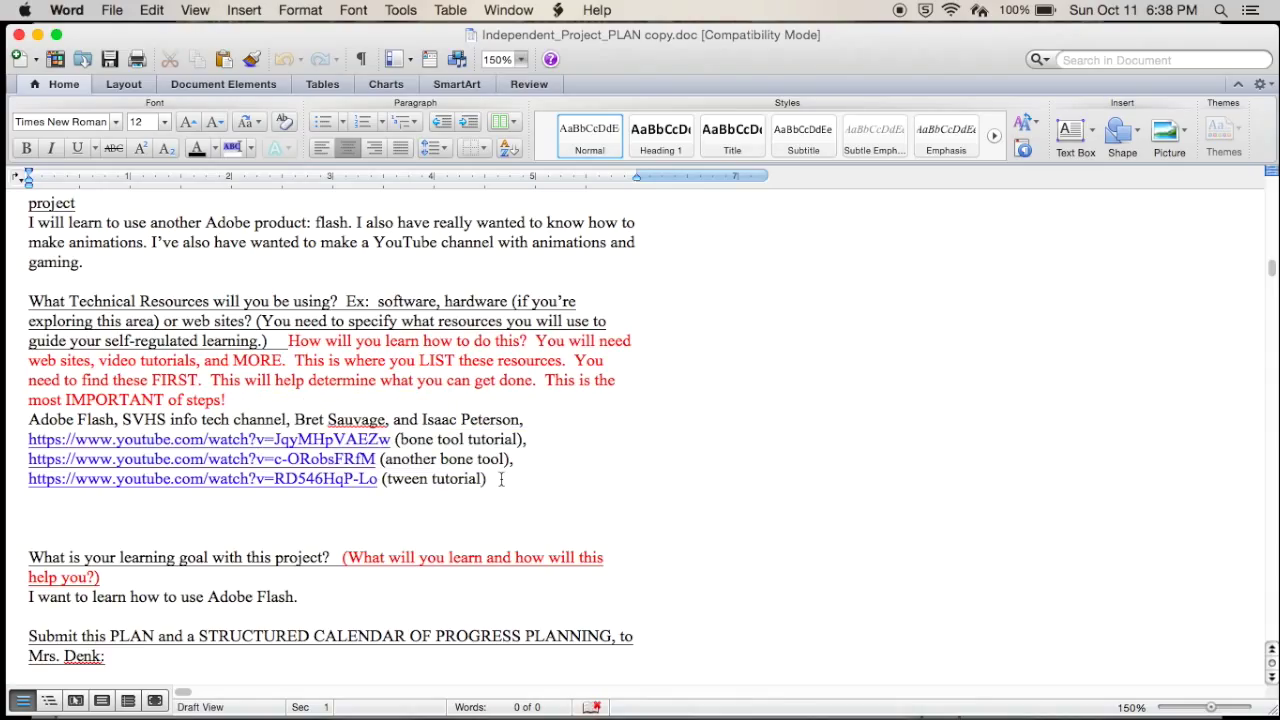
Bring the Independent Project Flash folder window to the front and close it.
{"action": "key", "text": "ctrl+Up"}
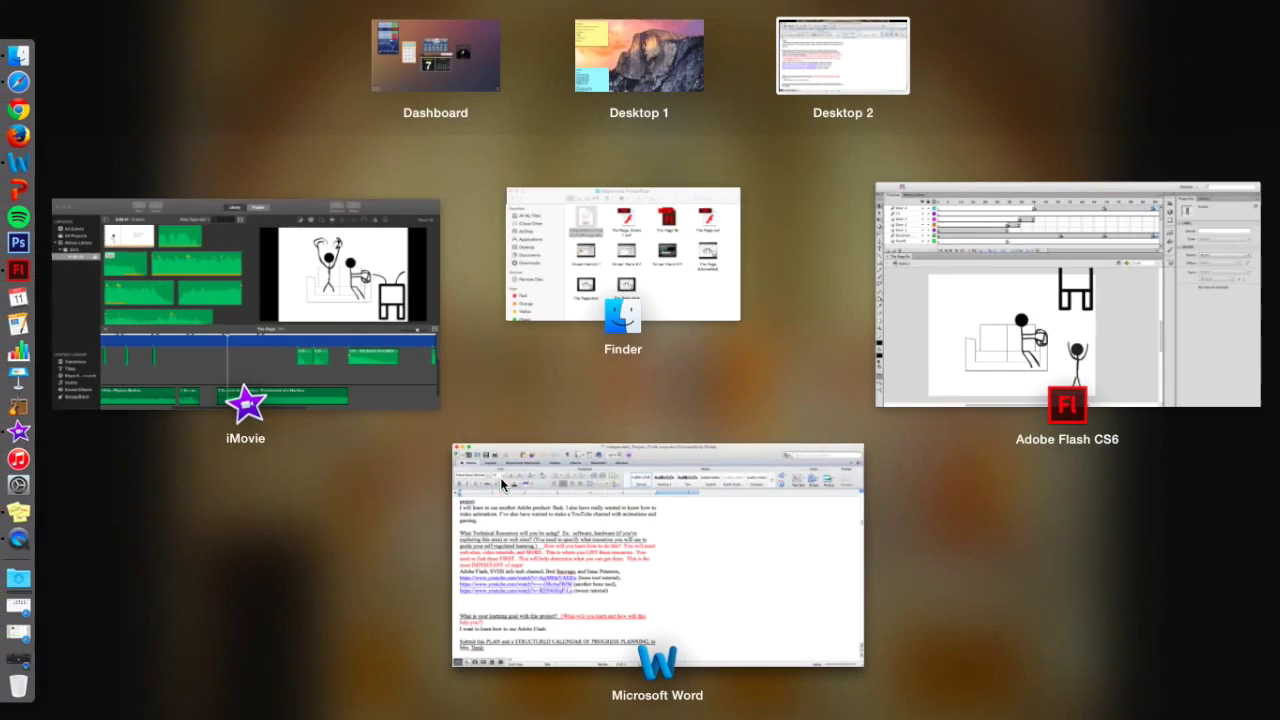
{"action": "left_click", "coordinate": [674, 512]}
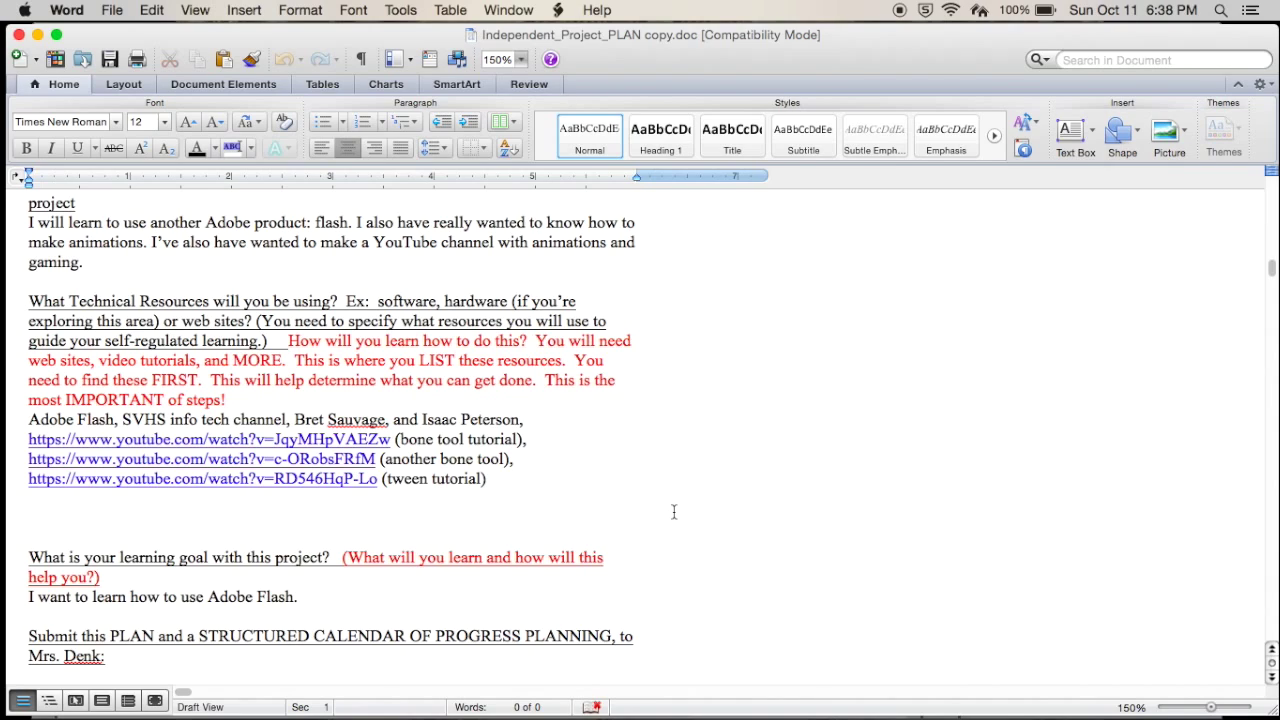
{"action": "key", "text": "ctrl+Up"}
{"action": "left_click", "coordinate": [650, 300]}
{"action": "left_click", "coordinate": [784, 429]}
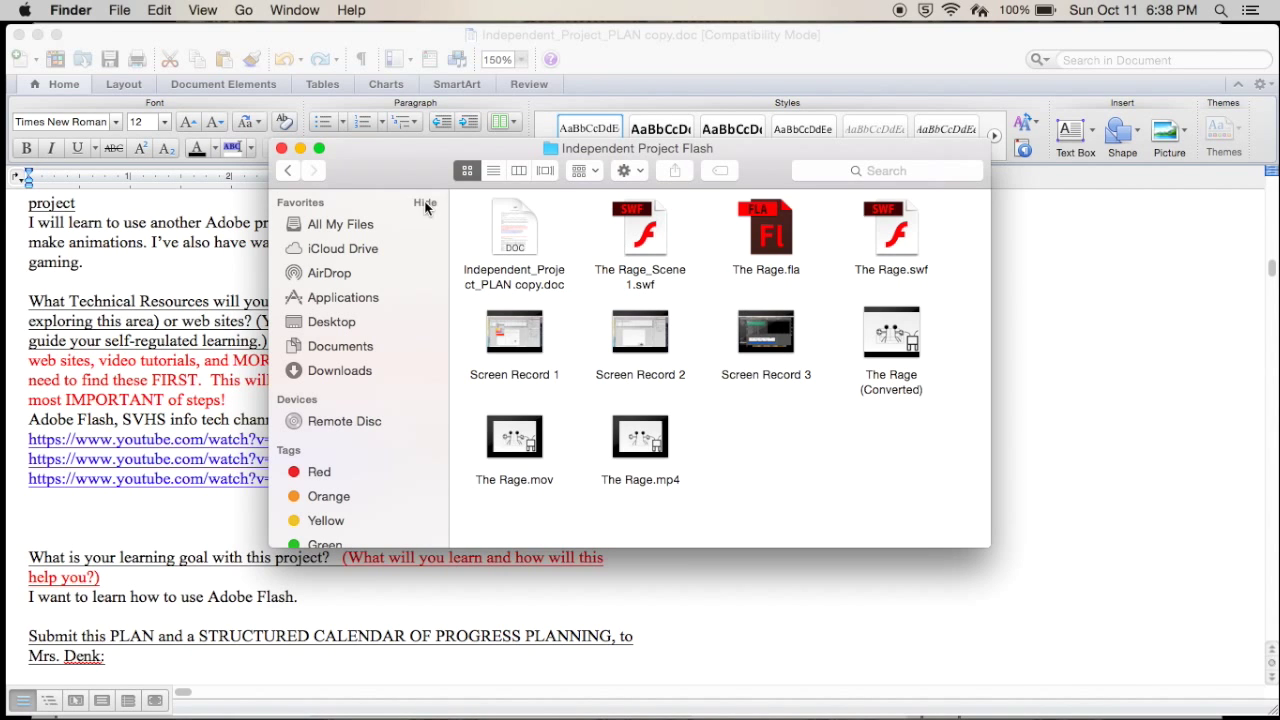
{"action": "left_click", "coordinate": [284, 149]}
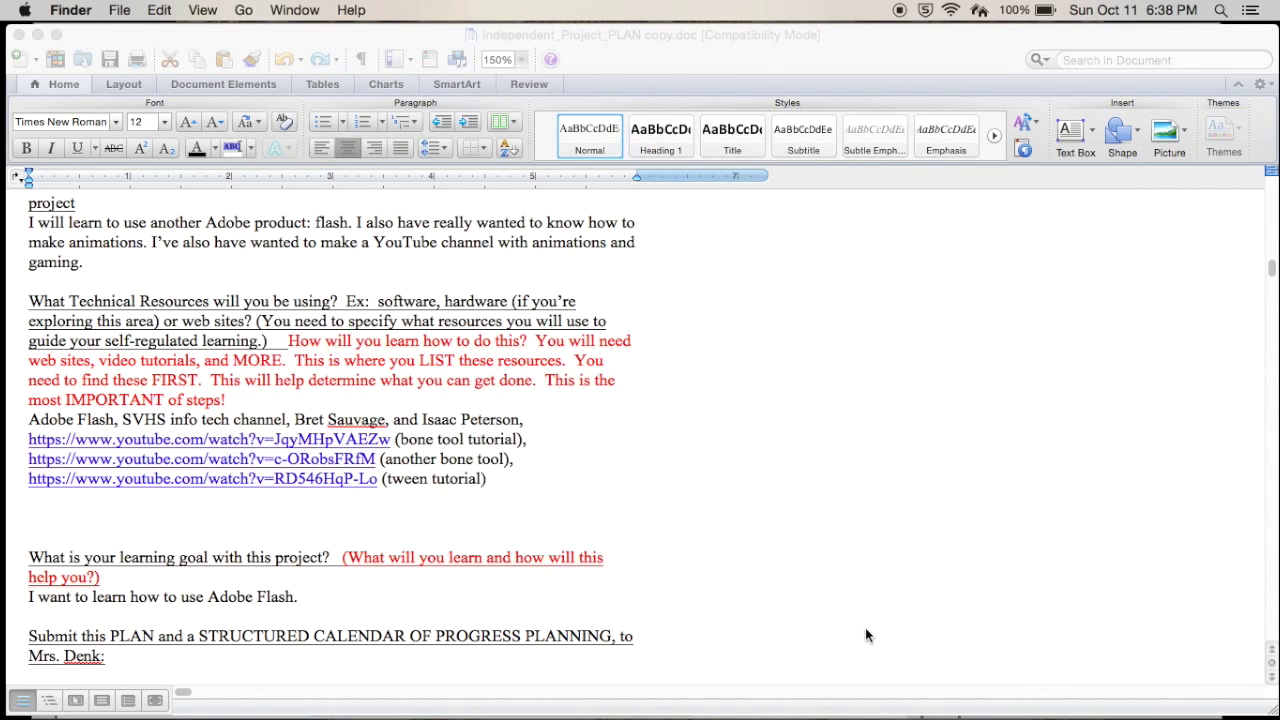
Review the project plan from its technical resources section back up to the title.
{"action": "scroll", "coordinate": [678, 491], "scroll_direction": "up", "scroll_amount": 1}
{"action": "scroll", "coordinate": [678, 491], "scroll_direction": "up", "scroll_amount": 2}
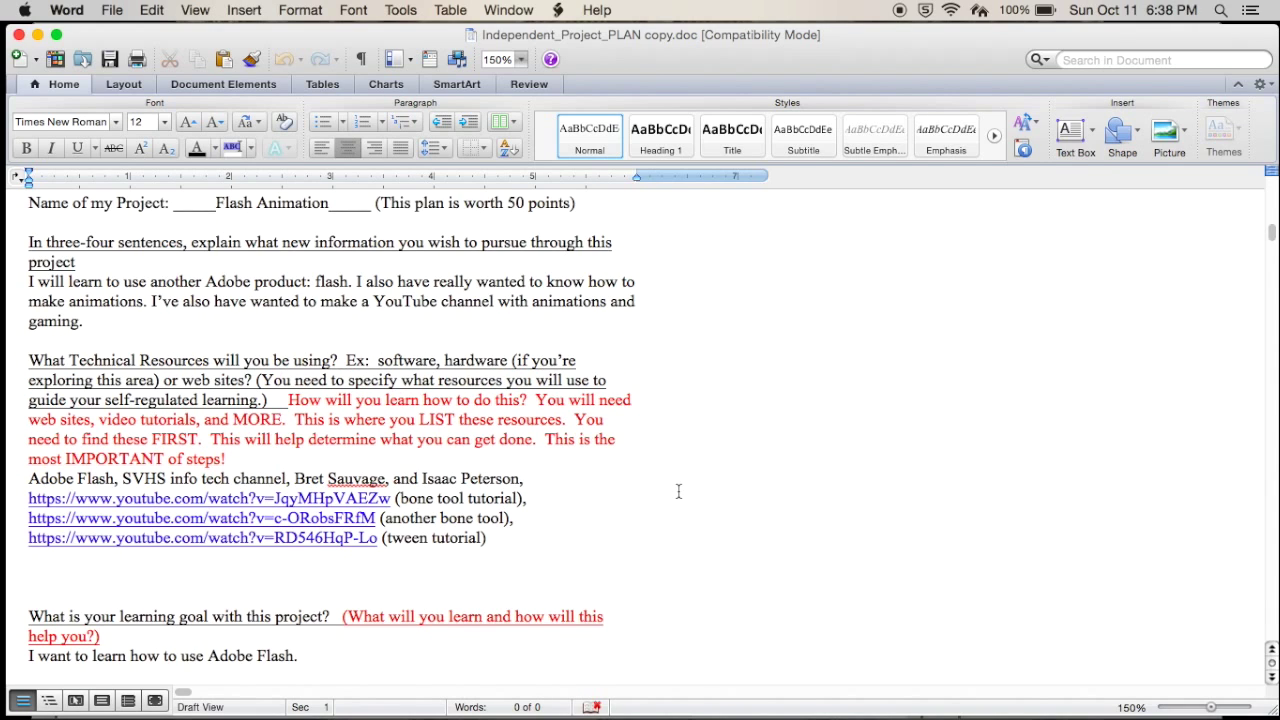
{"action": "scroll", "coordinate": [678, 491], "scroll_direction": "down", "scroll_amount": 1}
{"action": "scroll", "coordinate": [678, 491], "scroll_direction": "up", "scroll_amount": 10}
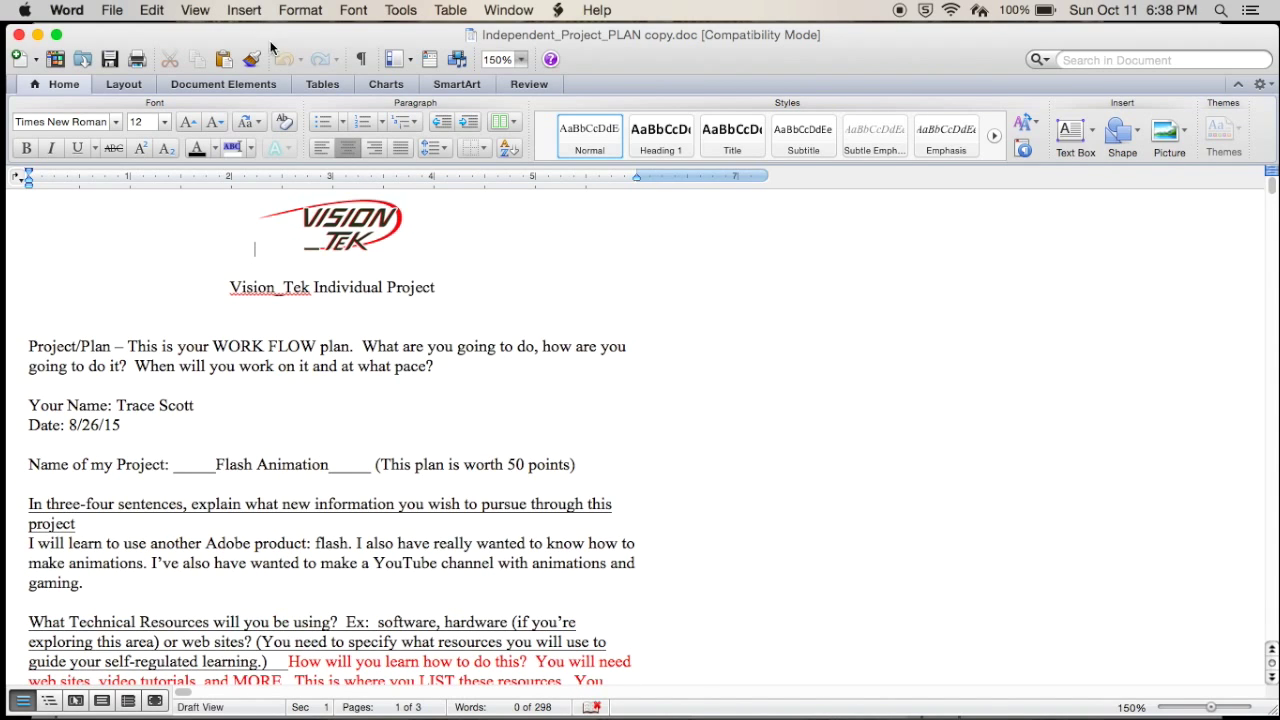
Minimize the project plan document, and check the Audio Recording window before minimizing it again.
{"action": "left_click", "coordinate": [37, 34]}
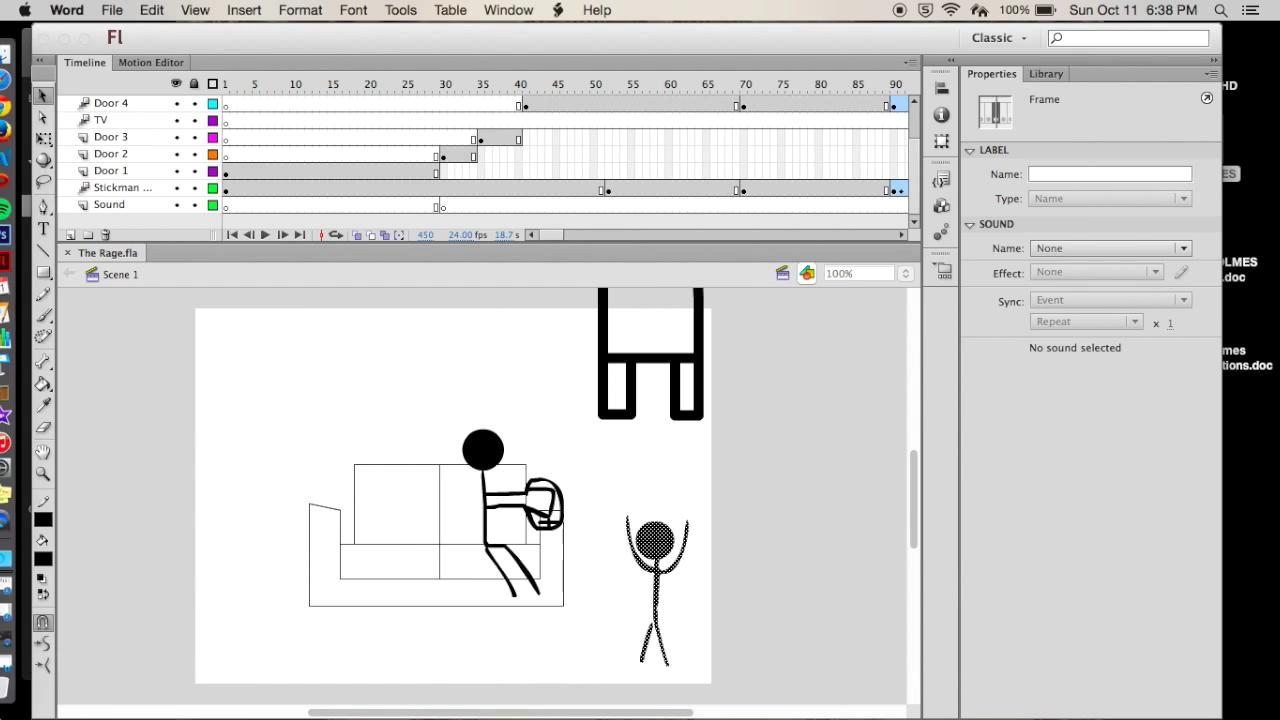
{"action": "left_click", "coordinate": [55, 510]}
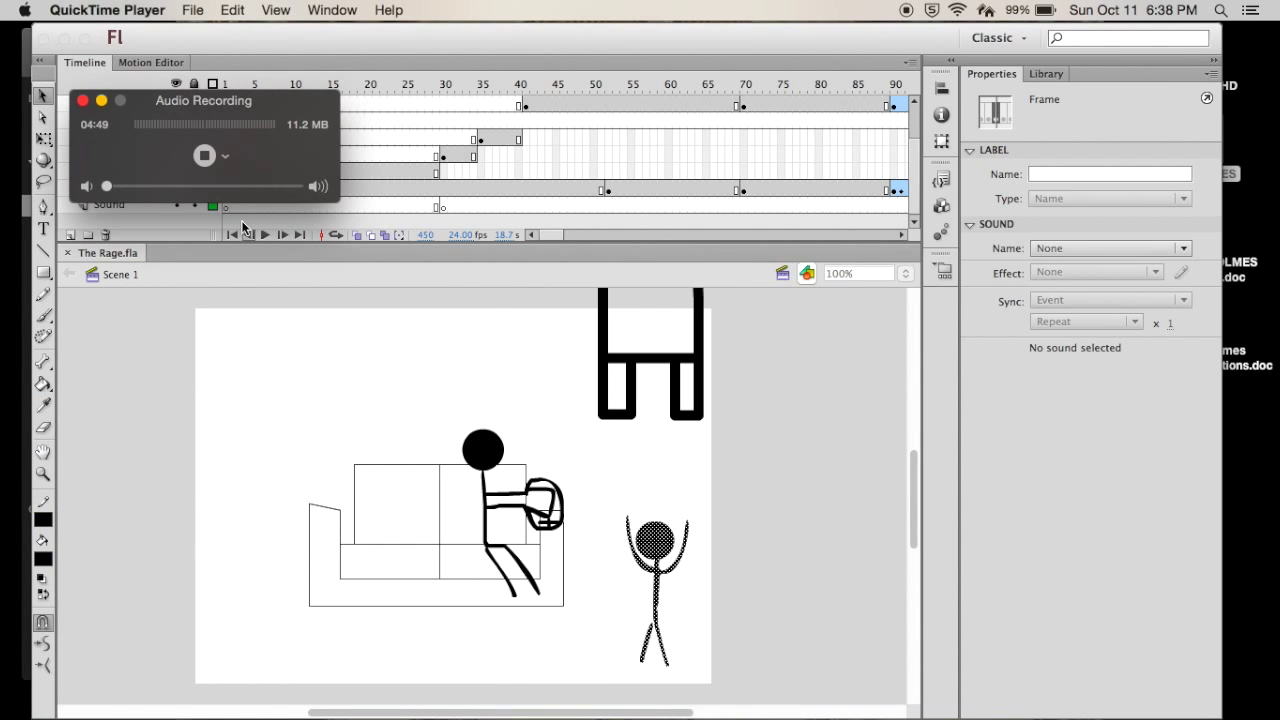
{"action": "left_click", "coordinate": [101, 100]}
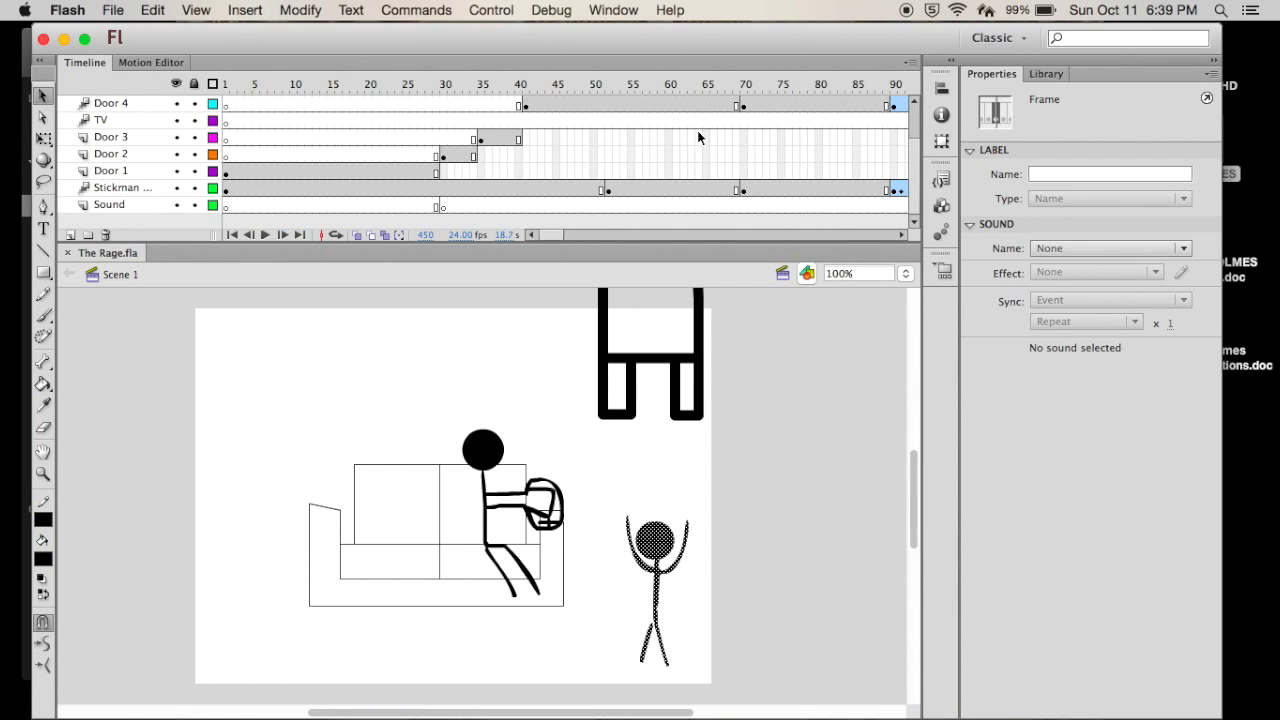
Step through the Controller layer's motion tween in Flash from frame 118 to frame 132.
{"action": "scroll", "coordinate": [697, 130], "scroll_direction": "right", "scroll_amount": 10}
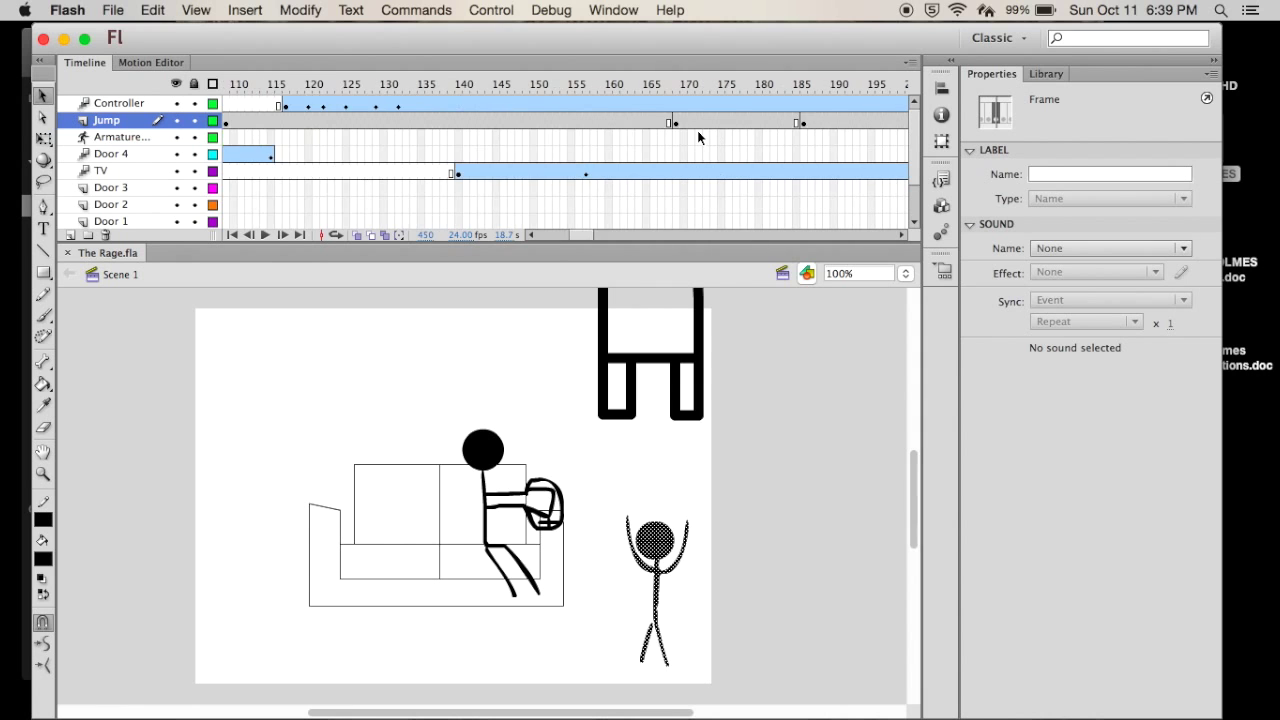
{"action": "scroll", "coordinate": [697, 137], "scroll_direction": "right", "scroll_amount": 20}
{"action": "scroll", "coordinate": [698, 137], "scroll_direction": "right", "scroll_amount": 10}
{"action": "scroll", "coordinate": [698, 137], "scroll_direction": "left", "scroll_amount": 20}
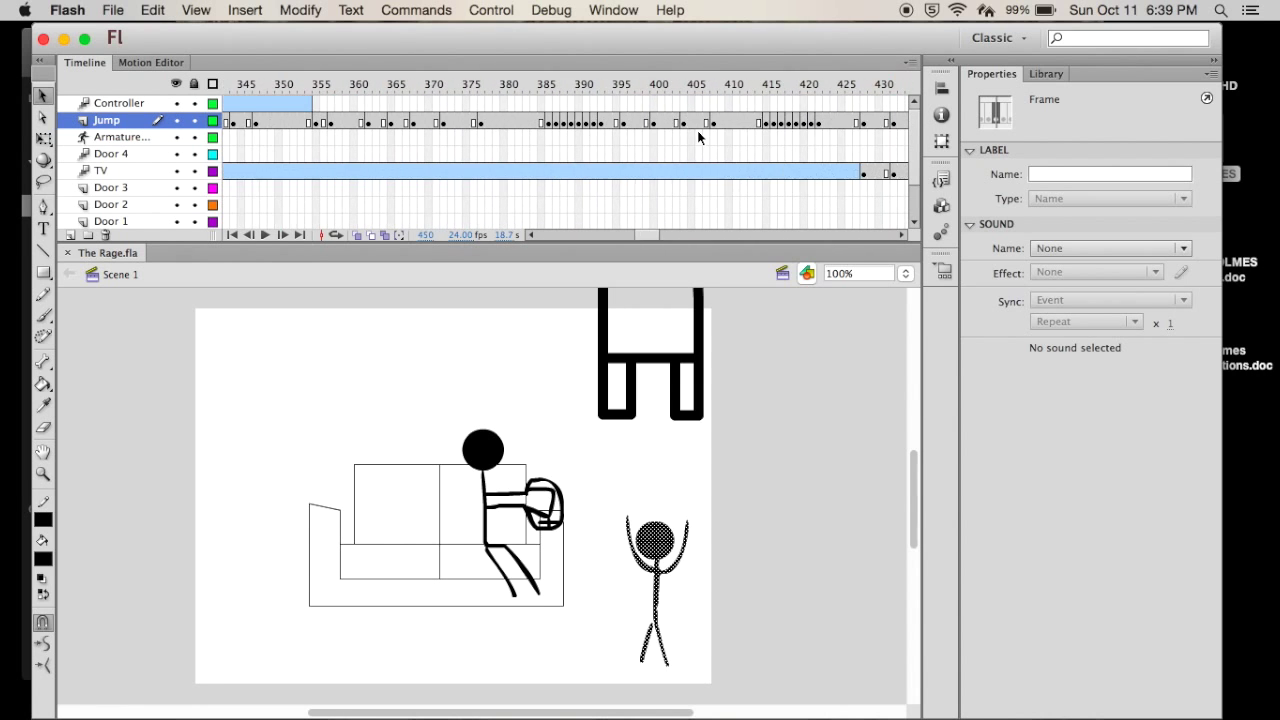
{"action": "scroll", "coordinate": [594, 156], "scroll_direction": "left", "scroll_amount": 20}
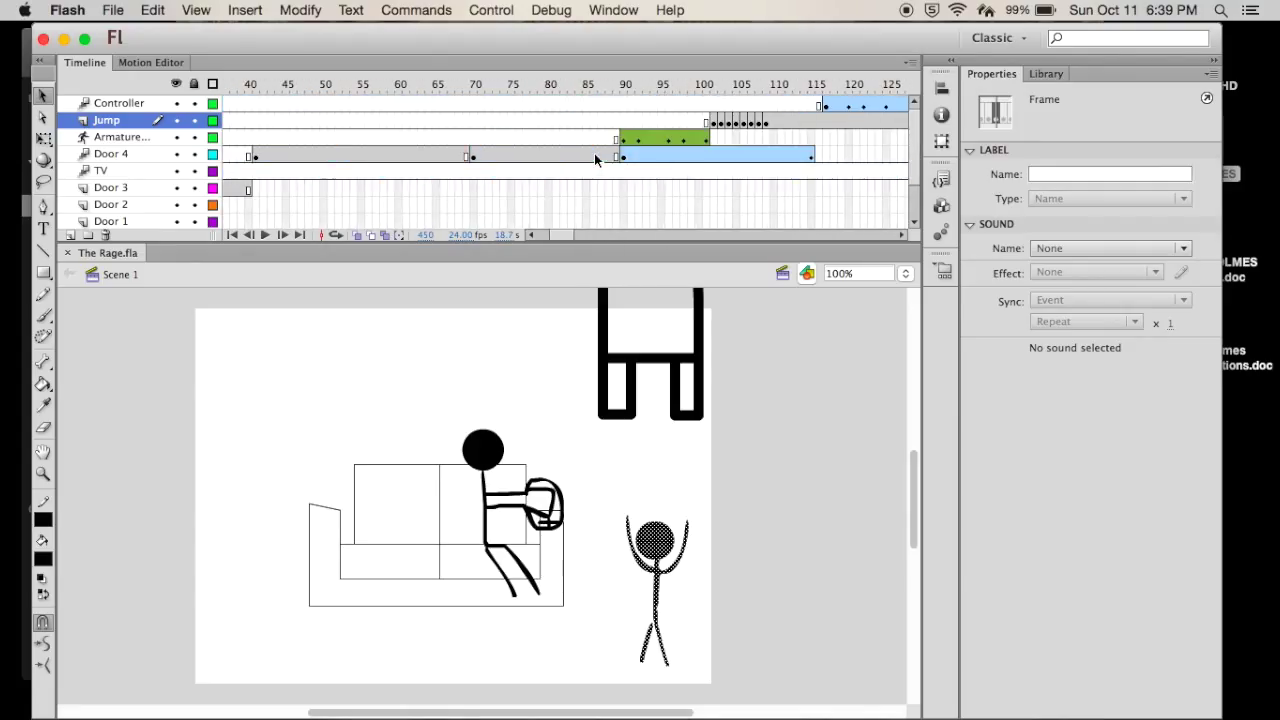
{"action": "left_click", "coordinate": [833, 106]}
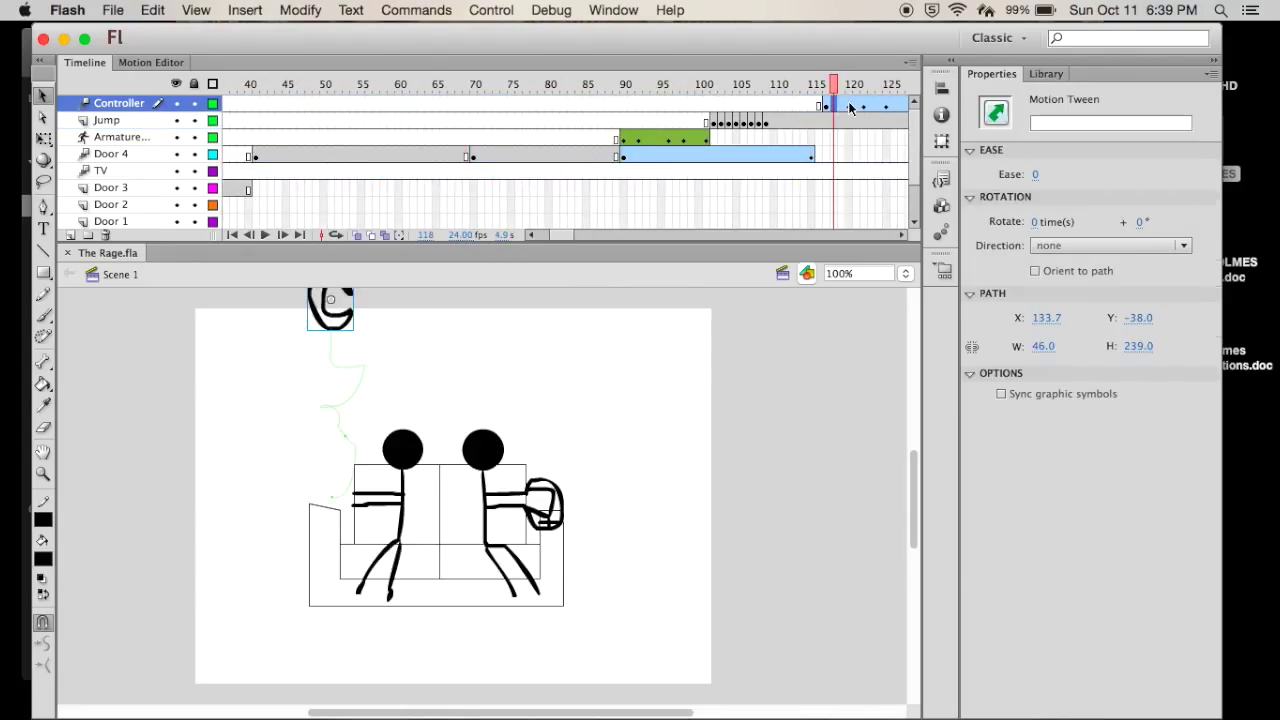
{"action": "left_click", "coordinate": [849, 106]}
{"action": "left_click", "coordinate": [857, 106]}
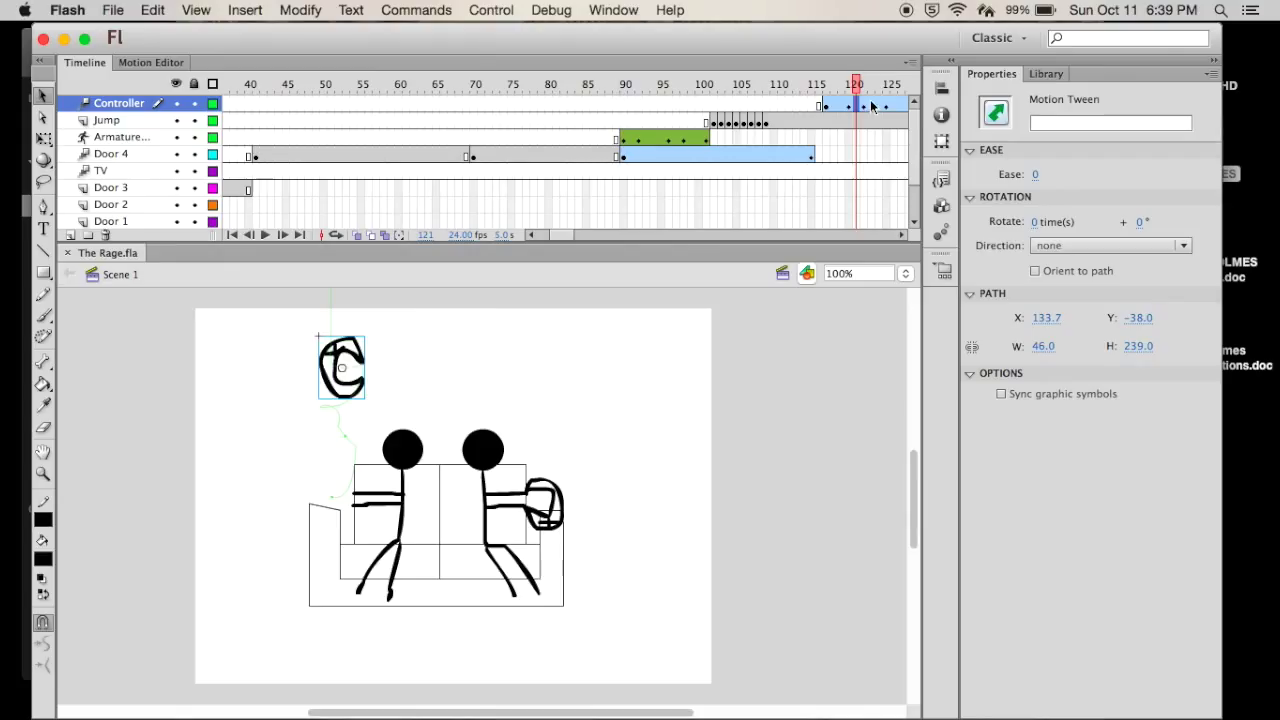
{"action": "left_click", "coordinate": [886, 106]}
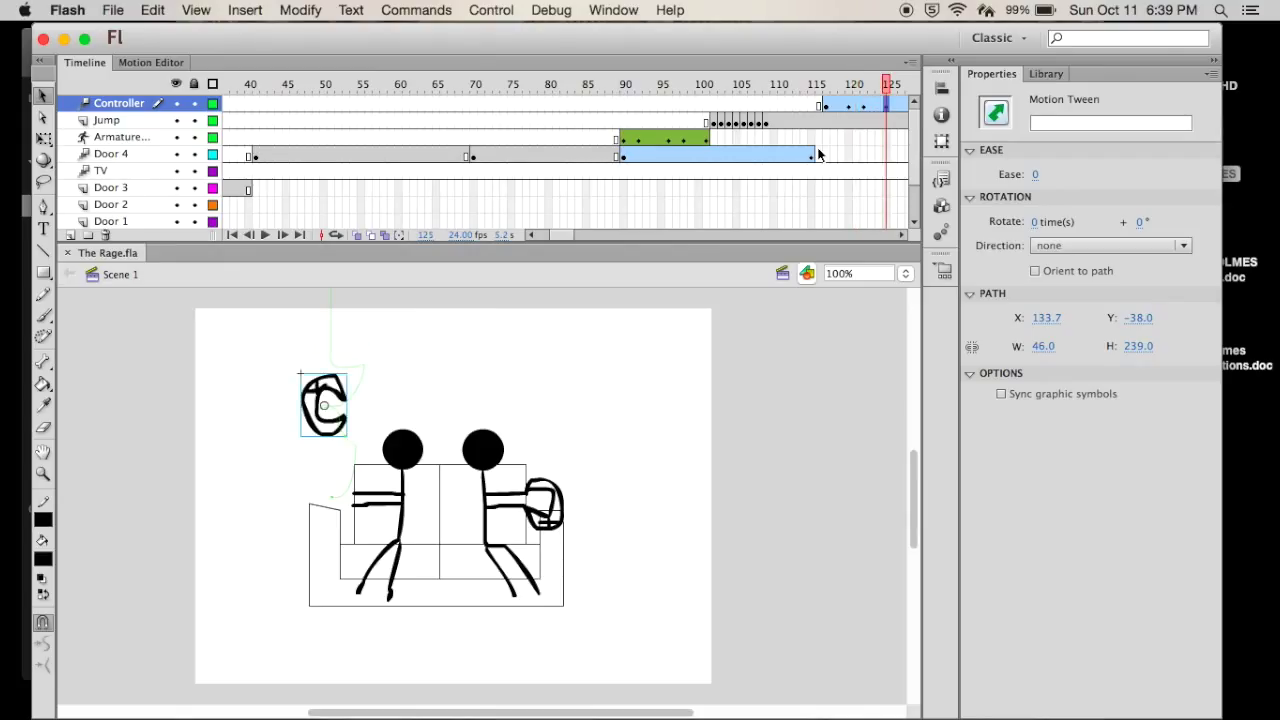
{"action": "scroll", "coordinate": [818, 155], "scroll_direction": "right", "scroll_amount": 3}
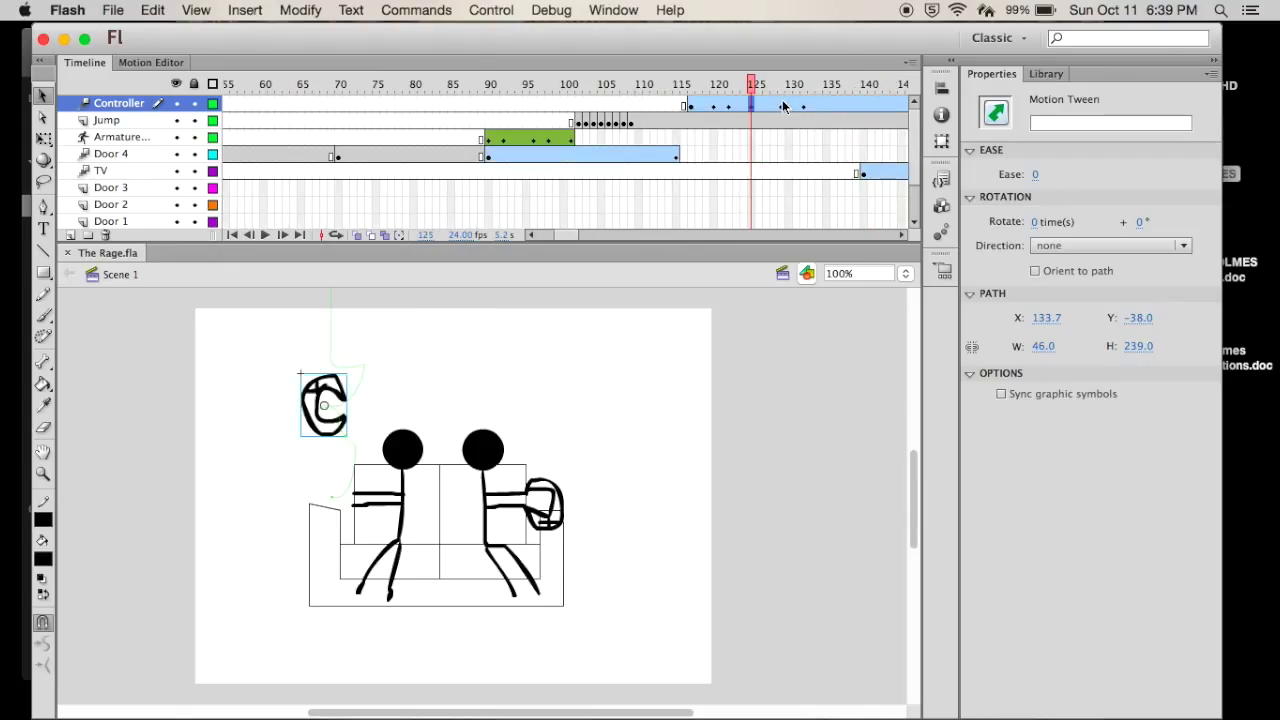
{"action": "left_click", "coordinate": [783, 106]}
{"action": "left_click", "coordinate": [806, 106]}
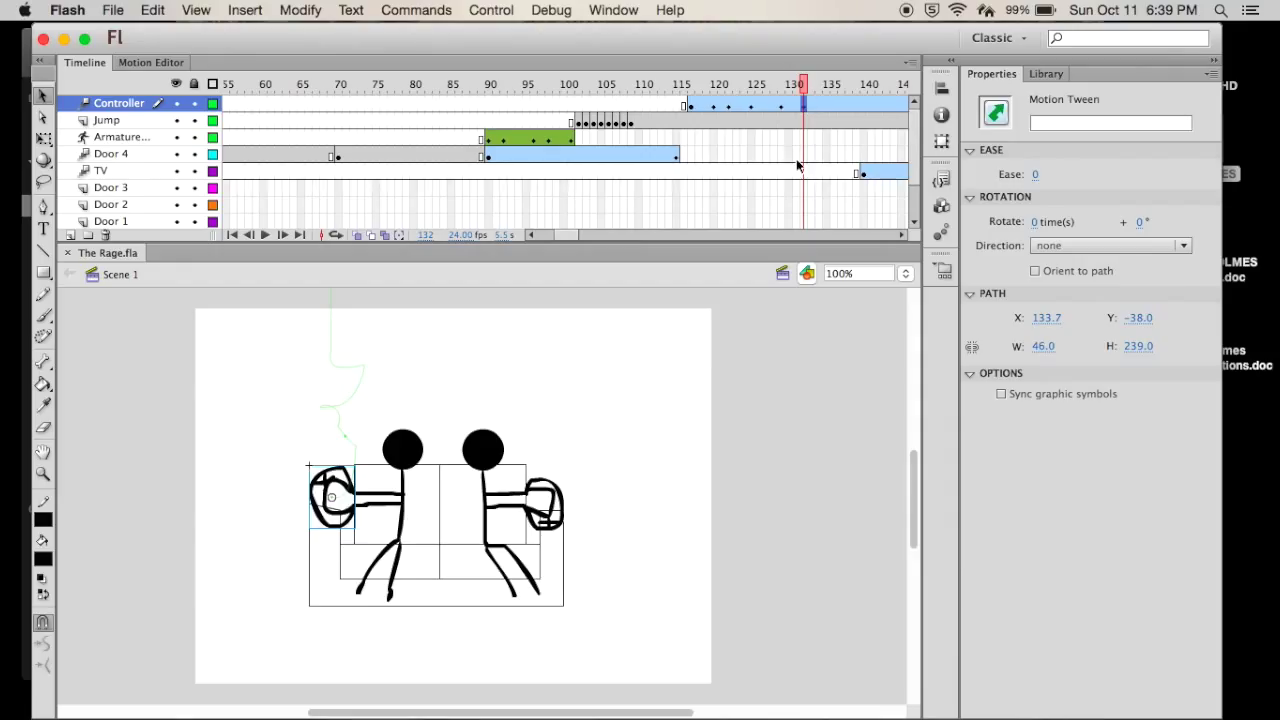
Show the Jump layer's drawing of the raging stickman at frame 386.
{"action": "left_click", "coordinate": [765, 139]}
{"action": "scroll", "coordinate": [745, 157], "scroll_direction": "right", "scroll_amount": 20}
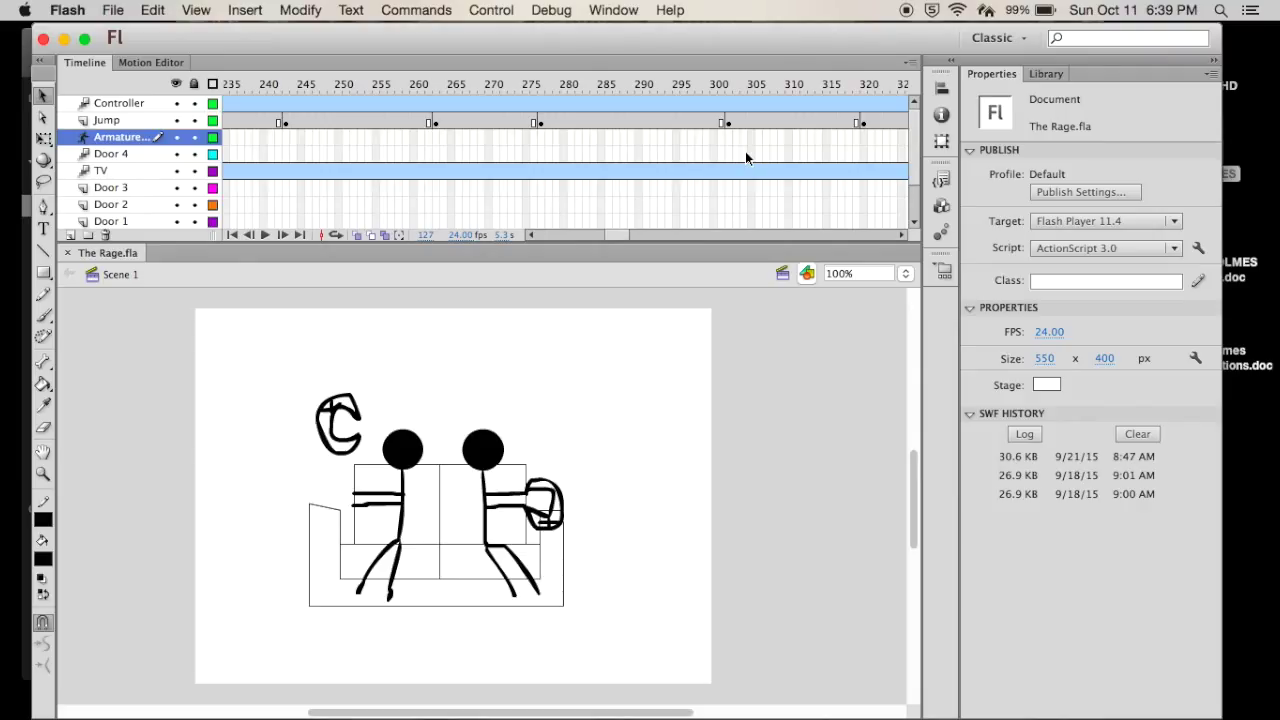
{"action": "scroll", "coordinate": [745, 157], "scroll_direction": "right", "scroll_amount": 4}
{"action": "scroll", "coordinate": [745, 157], "scroll_direction": "right", "scroll_amount": 10}
{"action": "left_click", "coordinate": [817, 123]}
{"action": "left_click", "coordinate": [821, 123]}
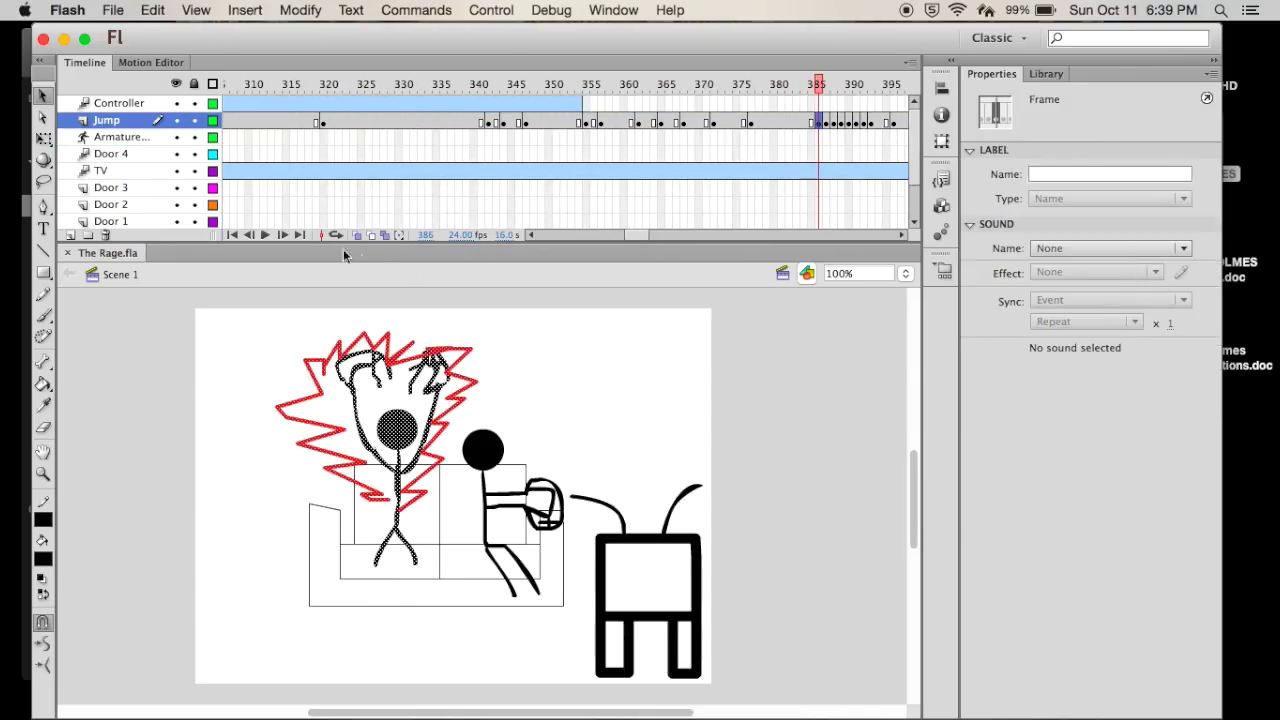